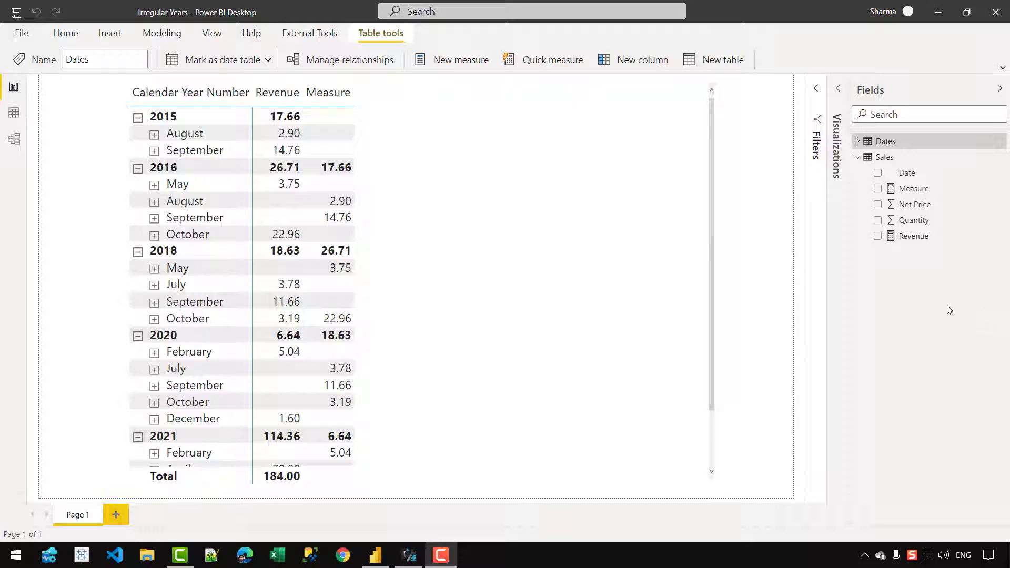
Add a new measure named SPLY Revenue to the Sales table and enlarge the formula text
right_click(923, 203)
left_click(900, 224)
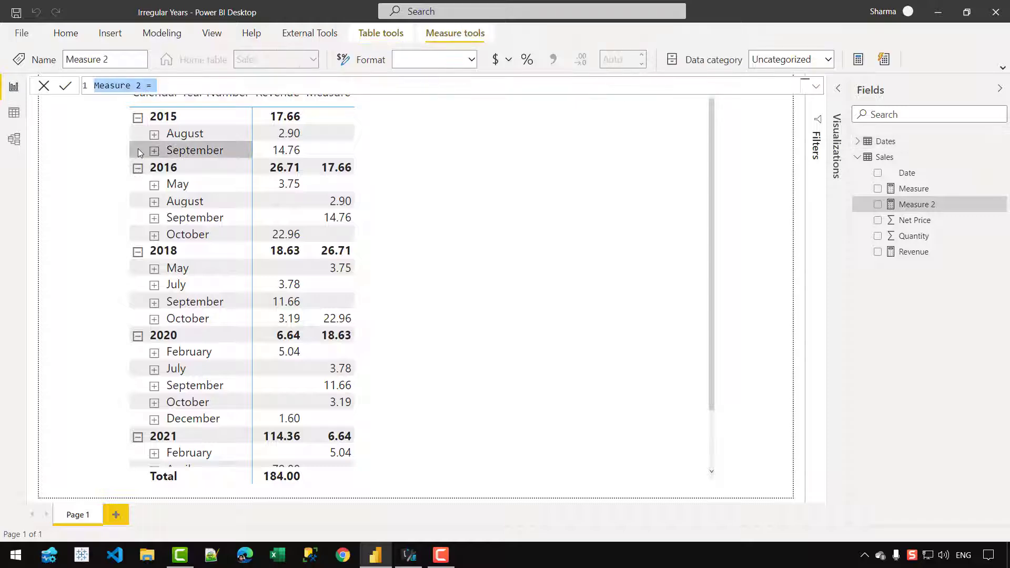
type("SPLY Revenue =")
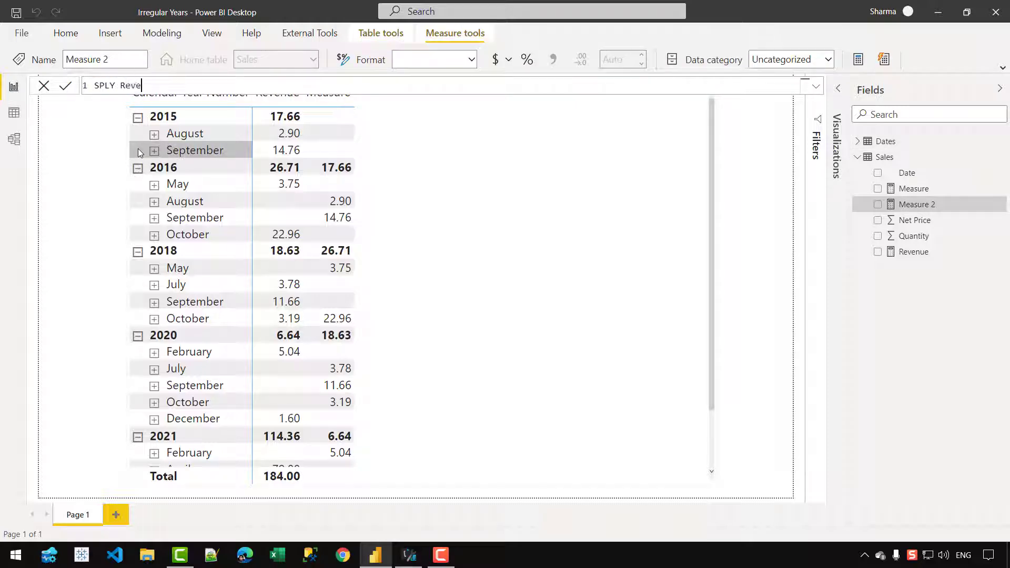
key("shift+Return")
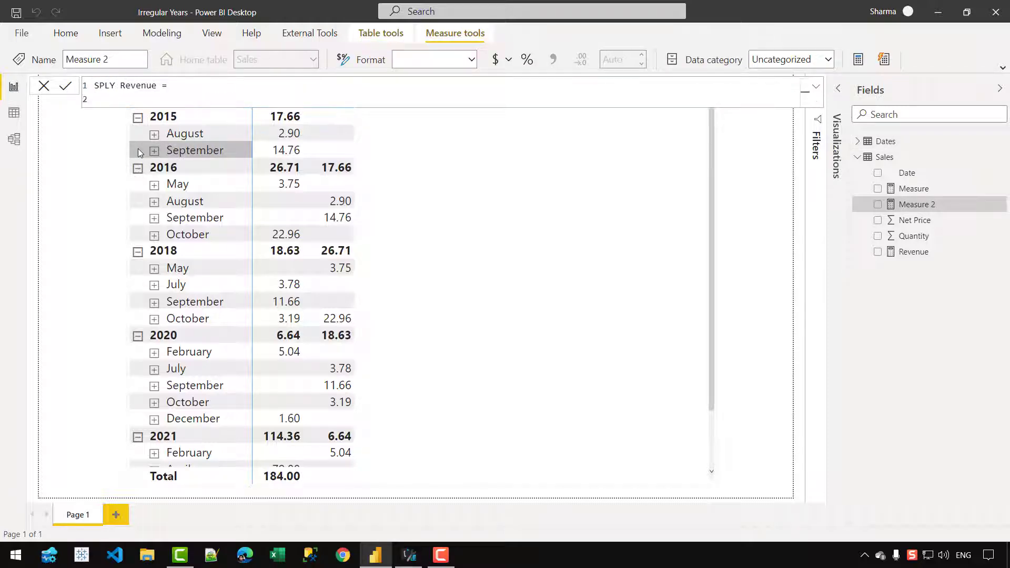
key("ctrl+plus")
key("ctrl+plus")
key("ctrl+plus")
key("ctrl+plus")
key("ctrl+plus")
key("ctrl+plus")
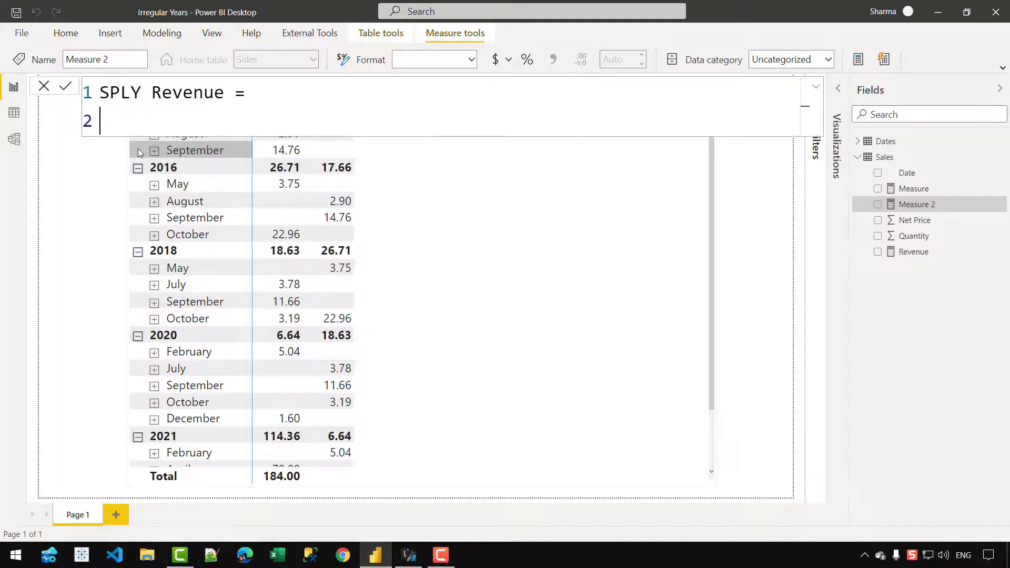
Begin the SPLY Revenue formula with a CALCULATE function that takes [Revenue] as its expression
type("CALCUALTE")
key("BackSpace")
key("BackSpace")
key("BackSpace")
key("BackSpace")
key("BackSpace")
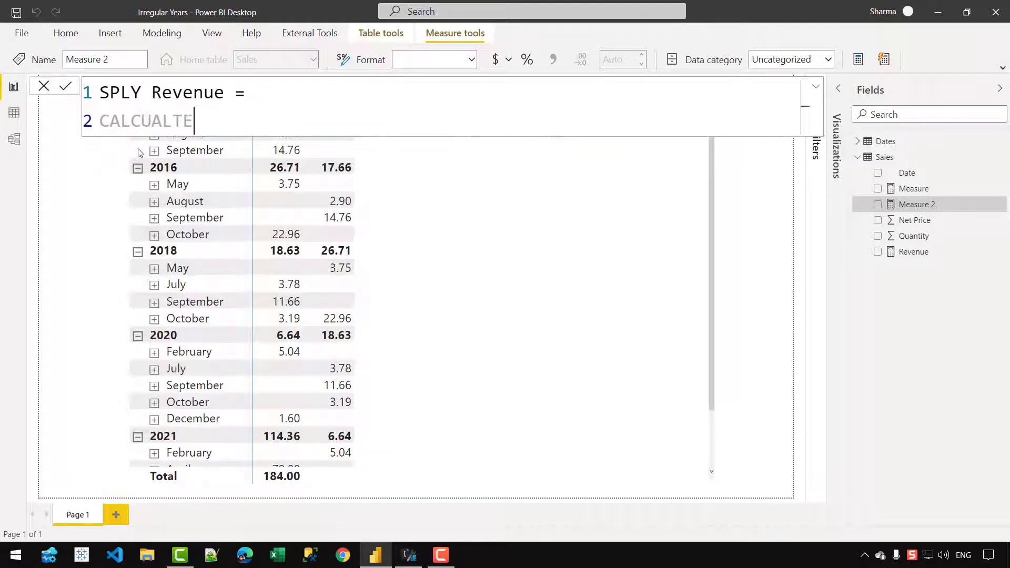
type("LATE (")
key("shift+Return")
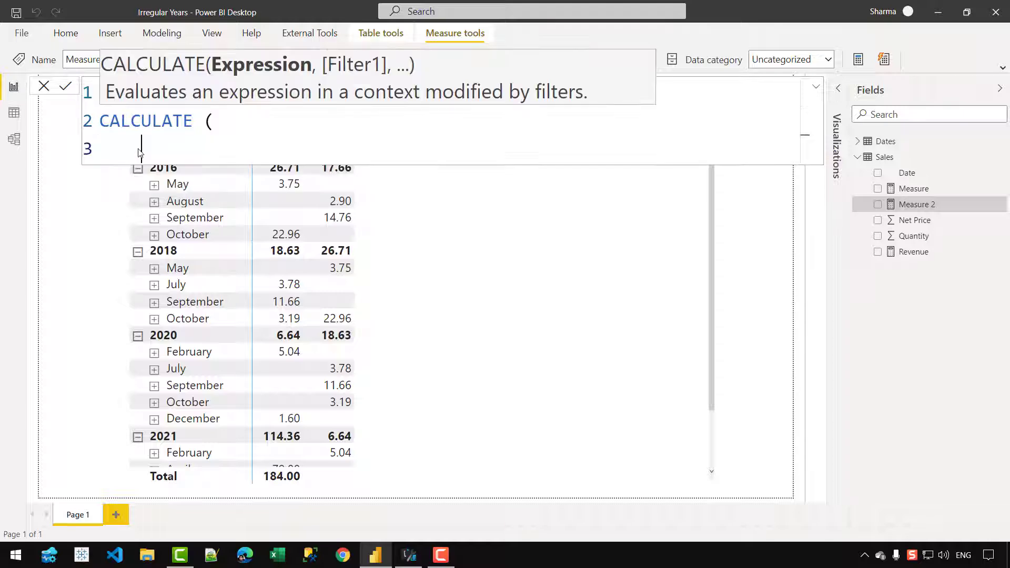
type("re")
key("Tab")
type(",")
key("shift+Return")
Add SAMEPERIODLASTYEAR ( Dates[Date] ) as the CALCULATE filter, close the function and commit the measure
type("SAM")
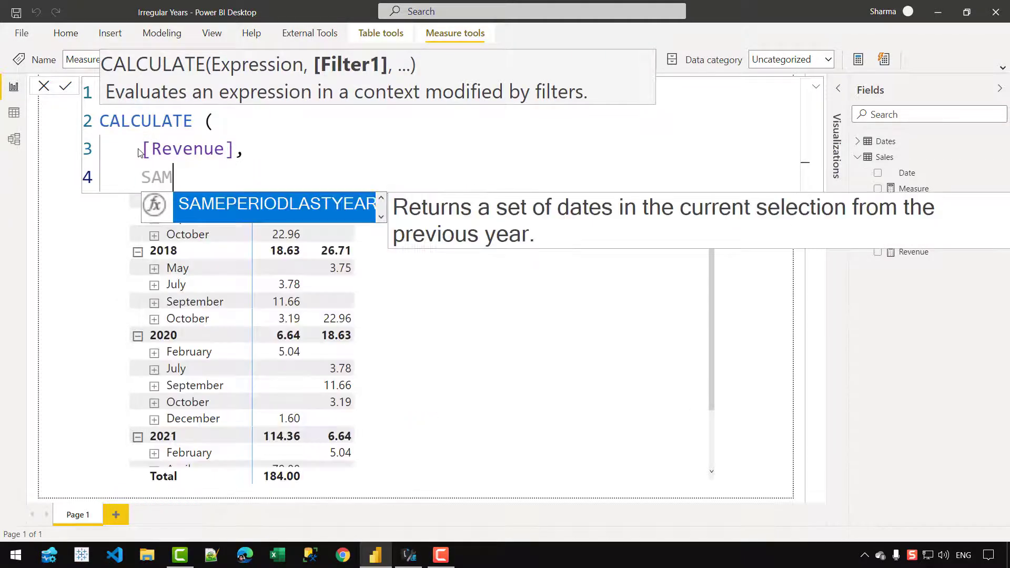
key("Tab")
type("DATES")
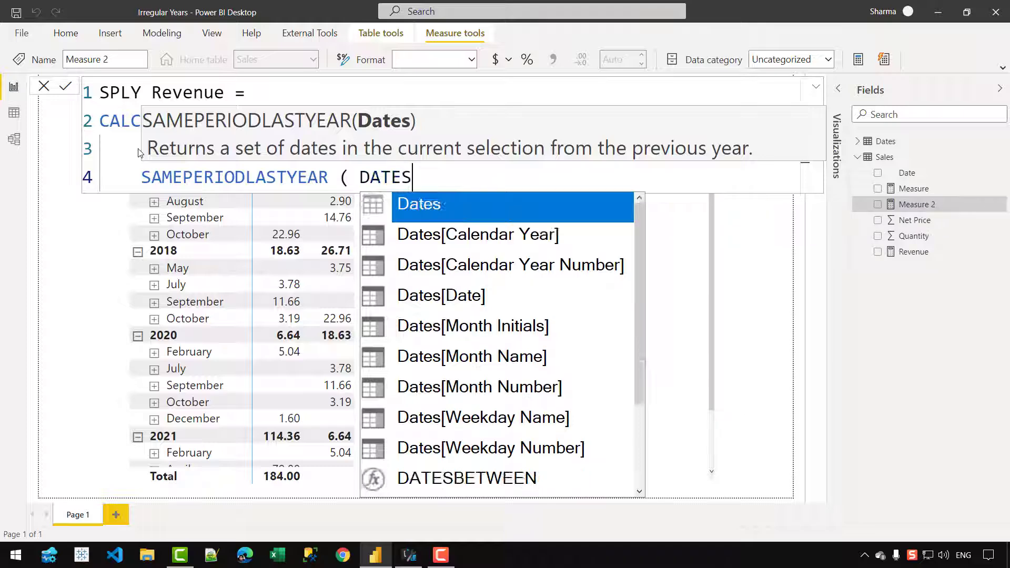
key("Tab")
type("[D")
key("Tab")
type(")")
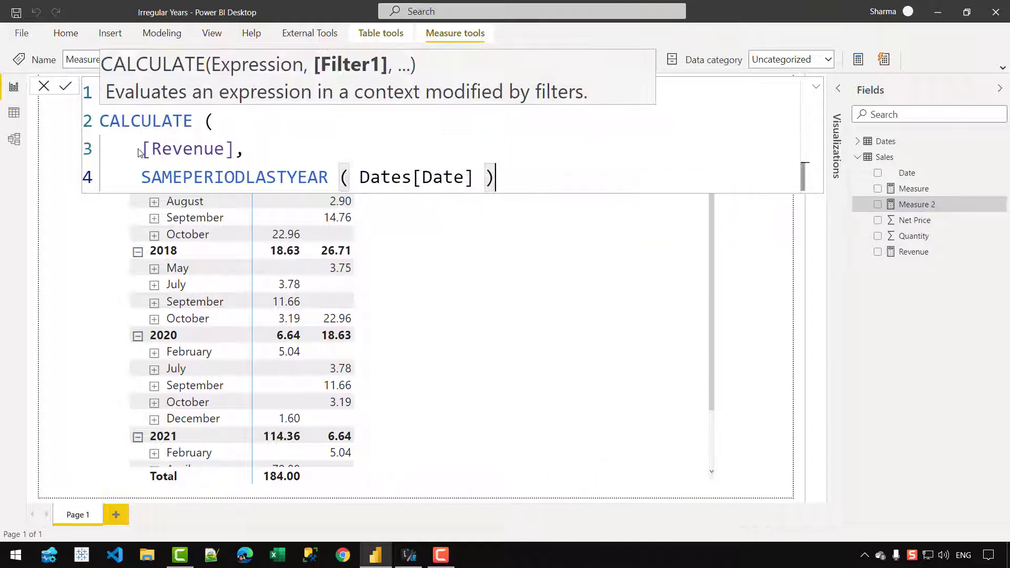
key("shift+Return")
type(")")
key("Return")
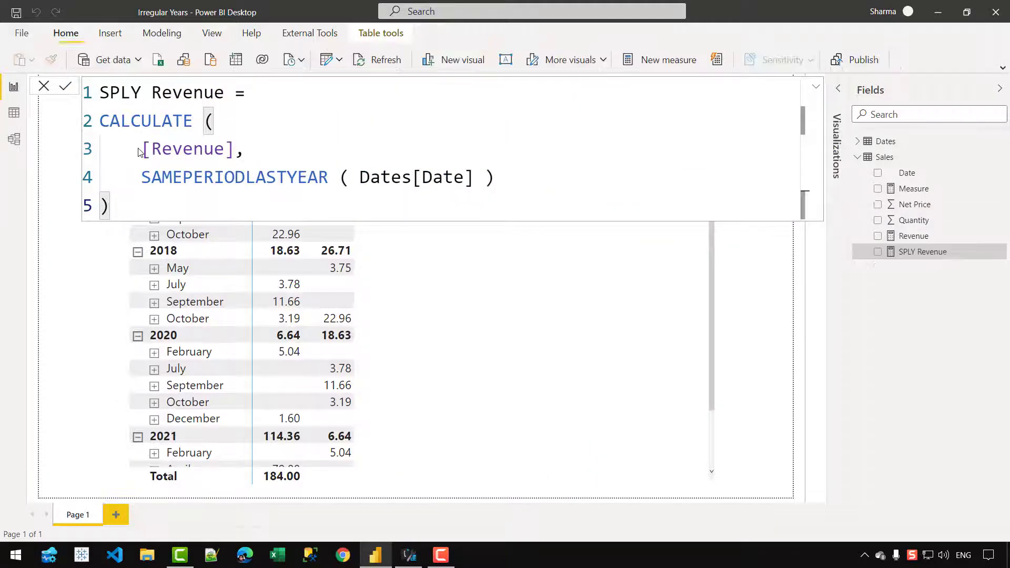
Examine the Sales and Dates tables and the relationship between them in the data model diagram
left_click(14, 139)
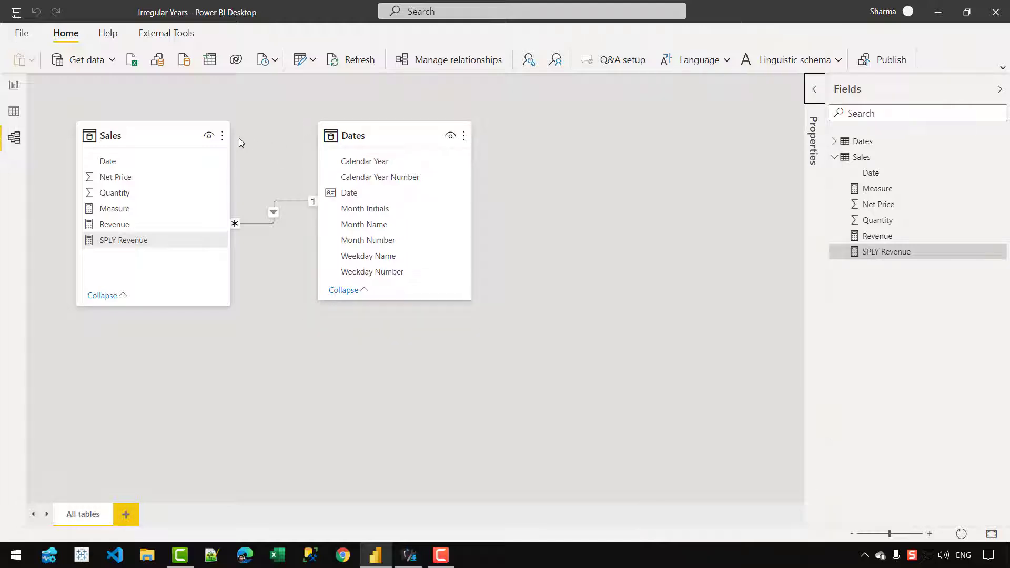
left_click(176, 131)
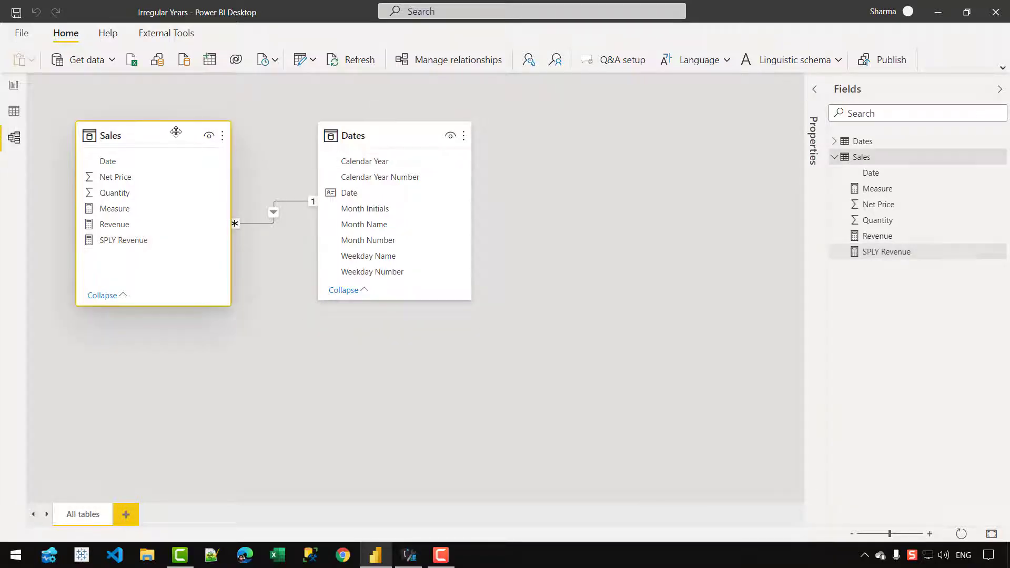
left_click(367, 130)
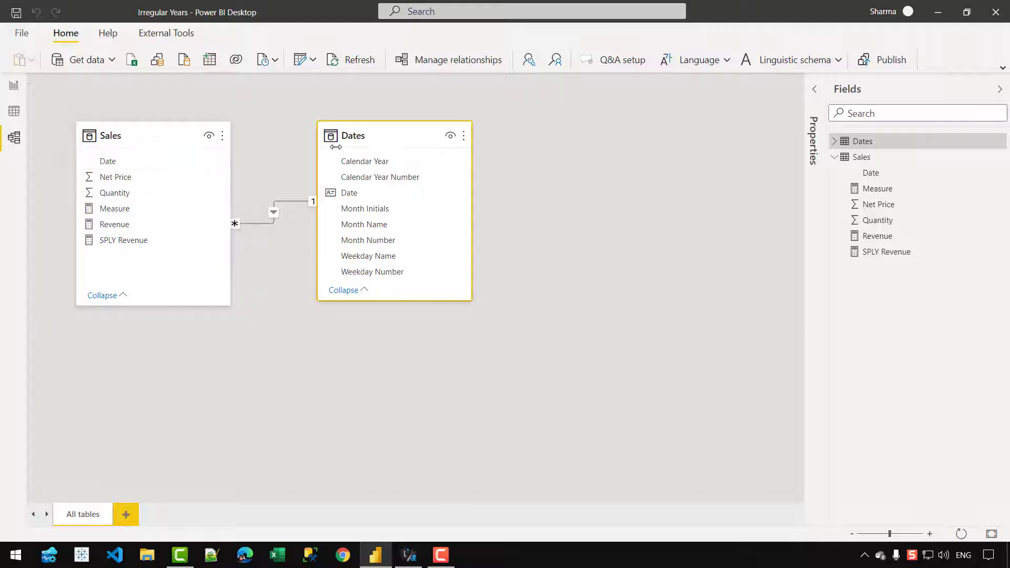
left_click(261, 223)
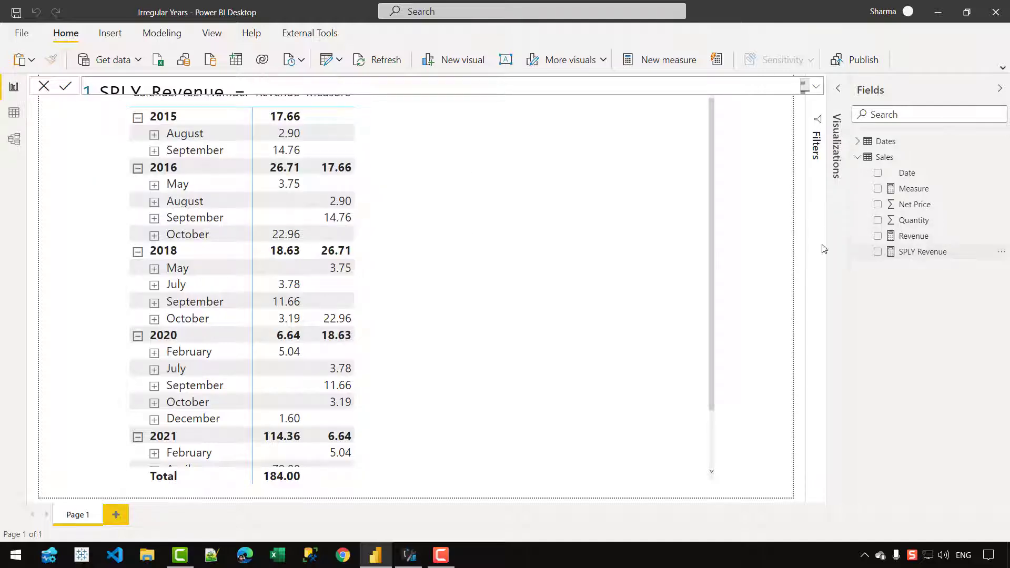
Add the SPLY Revenue measure to the matrix as another value column
left_click_drag(929, 259, 542, 208)
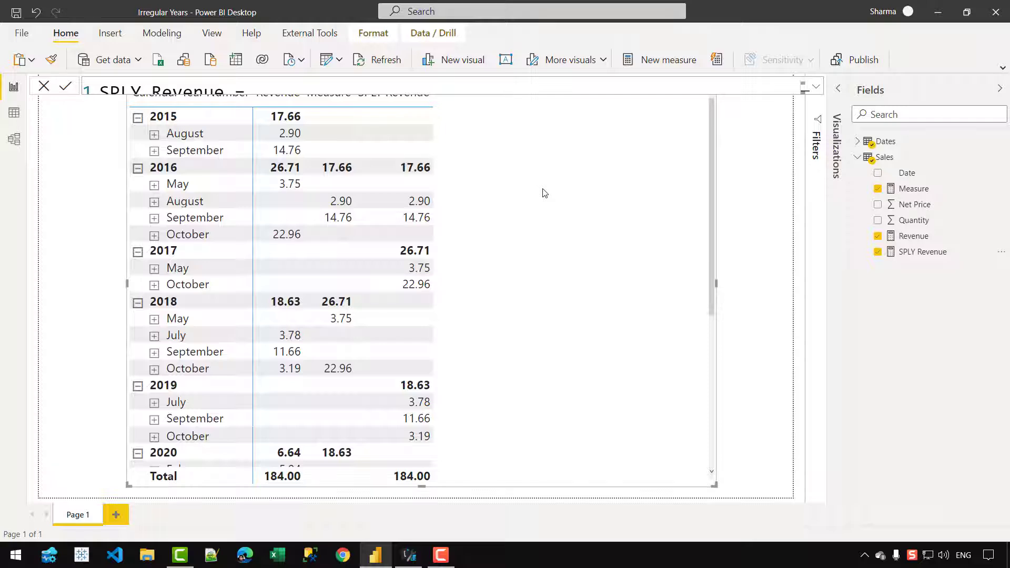
left_click(769, 182)
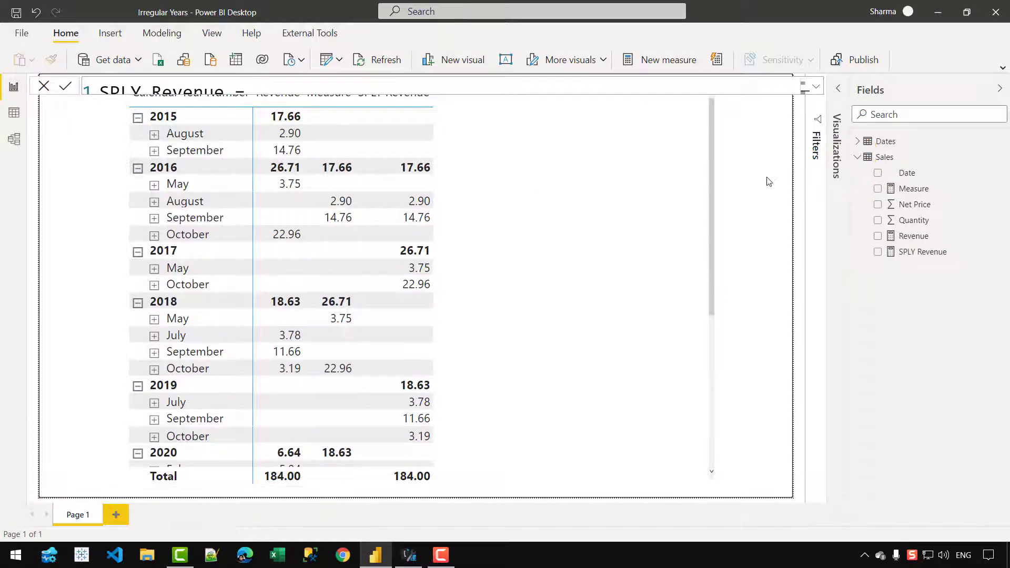
left_click(932, 223)
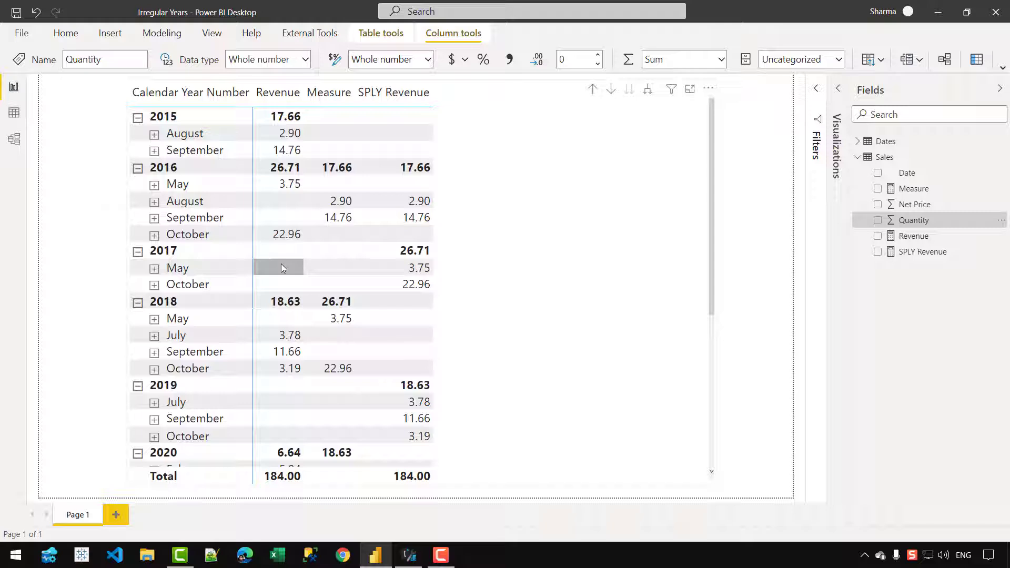
Compare the SPLY Revenue values with Revenue and Measure across the years in the matrix
scroll(408, 318, "down", 3)
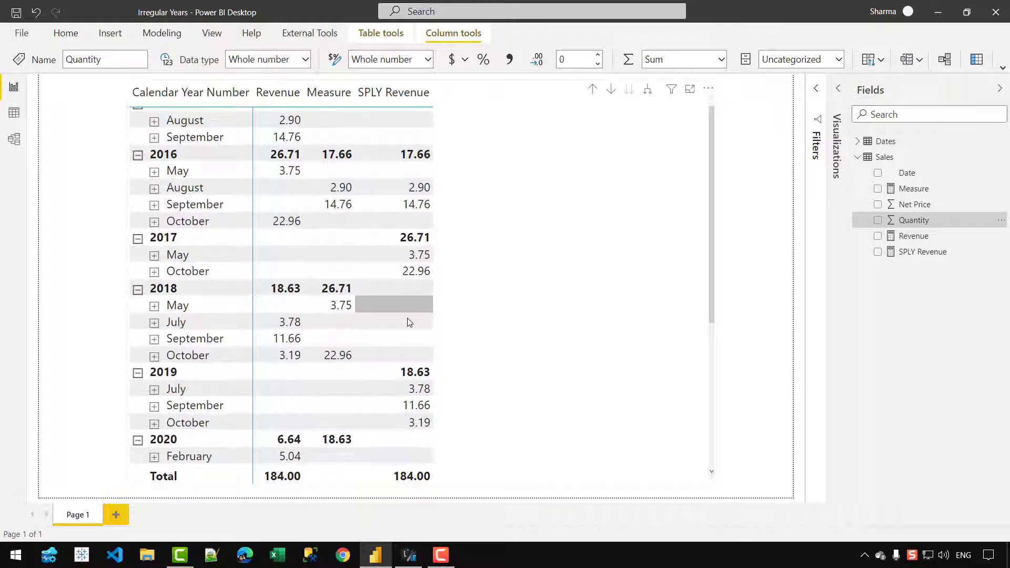
scroll(409, 318, "up", 3)
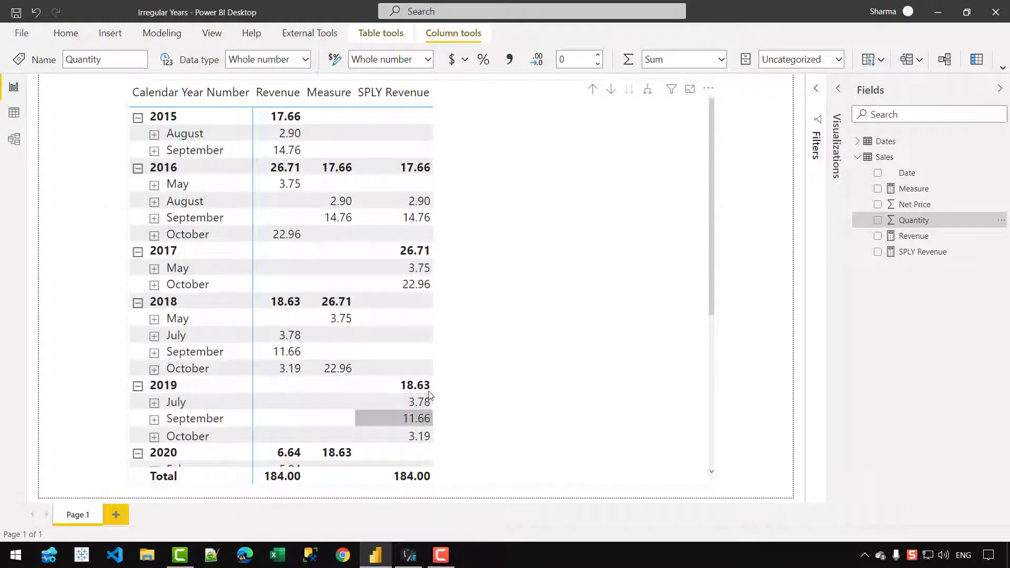
scroll(389, 333, "down", 4)
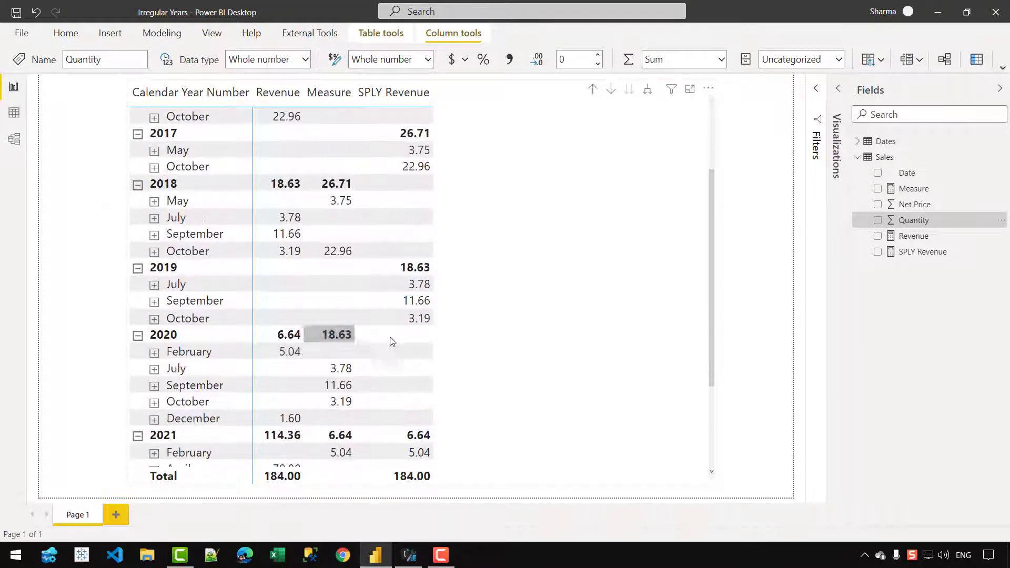
scroll(422, 332, "up", 2)
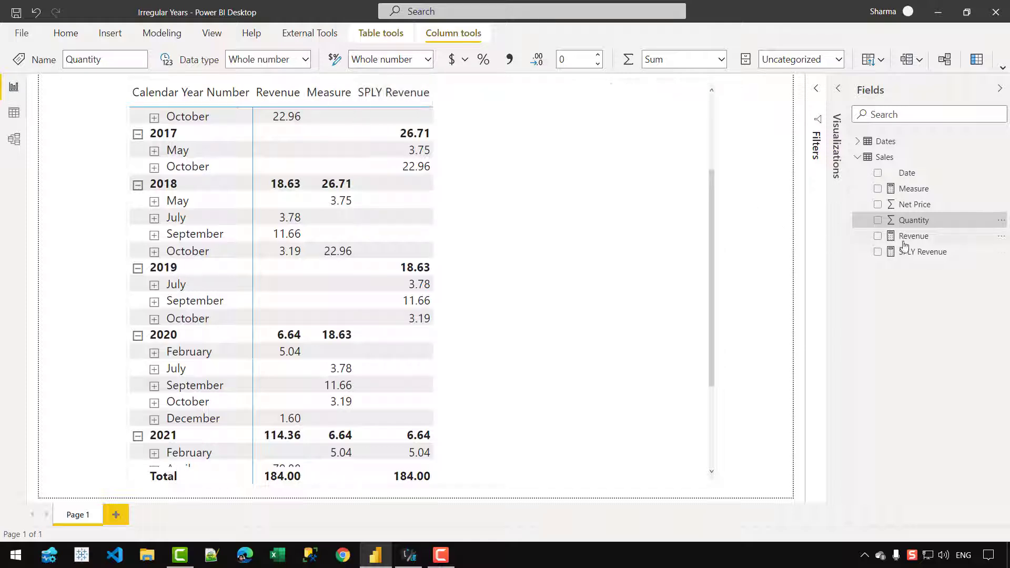
Remove the SPLY Revenue measure from the matrix
left_click(515, 171)
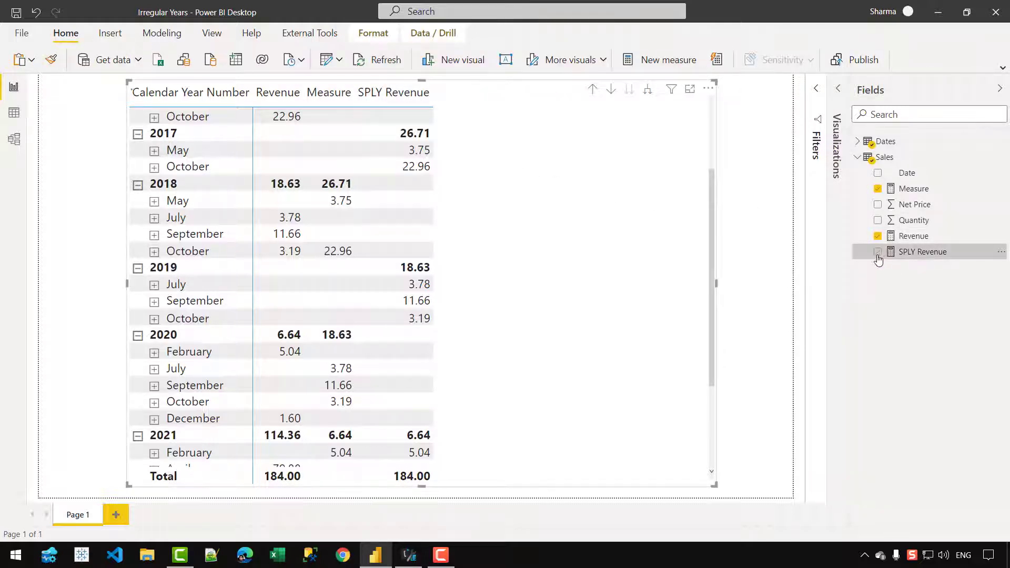
left_click(877, 251)
Add another new measure to the Sales table and name it Previous Year
right_click(917, 230)
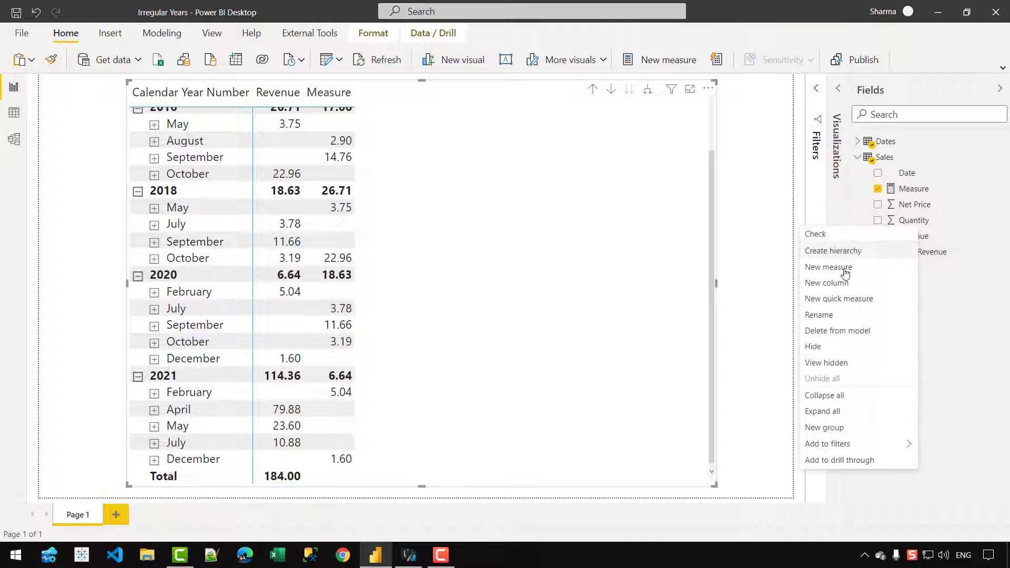
left_click(299, 142)
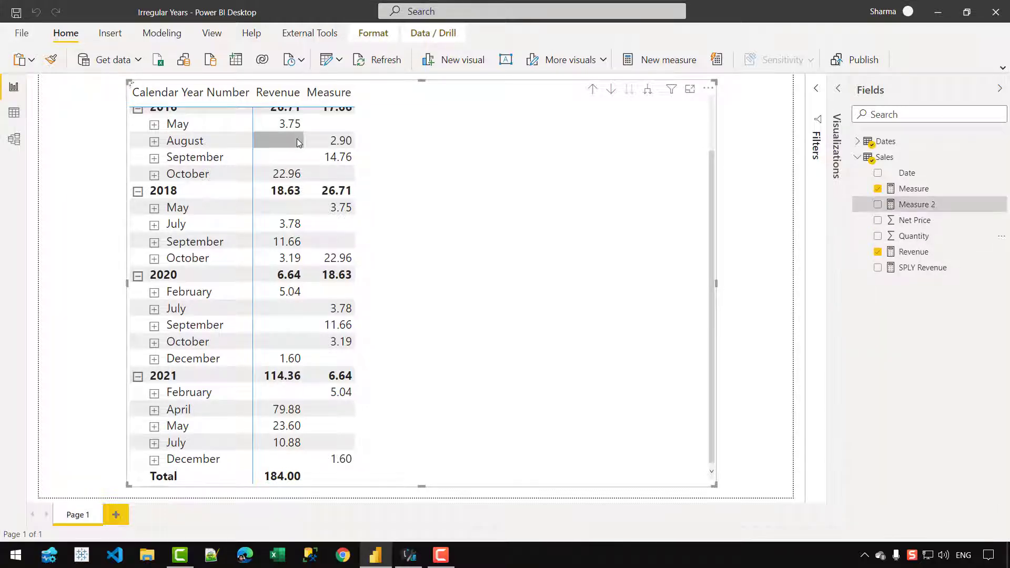
type("Previ")
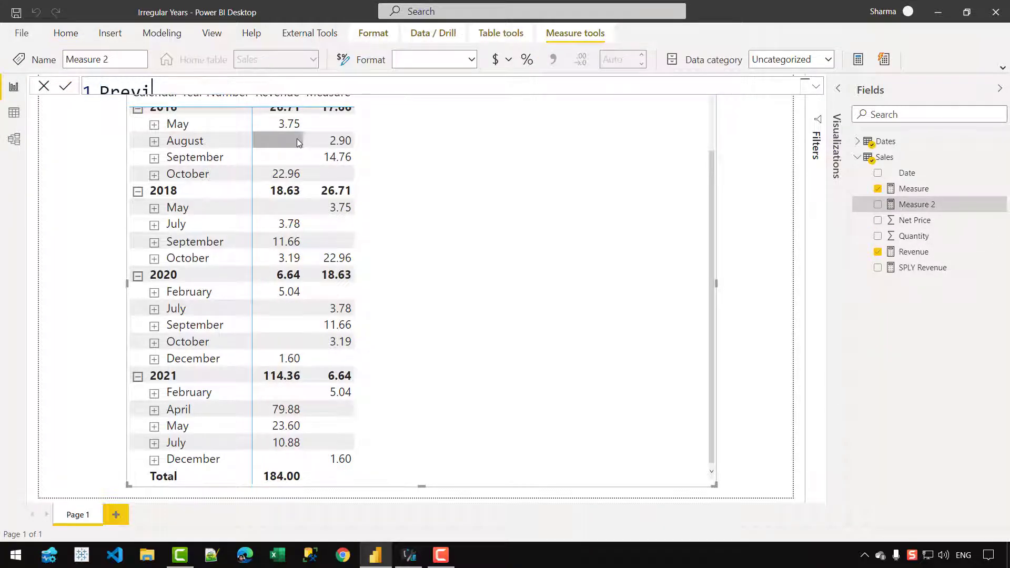
type("ous Year LL")
key("BackSpace")
key("BackSpace")
key("shift+Return")
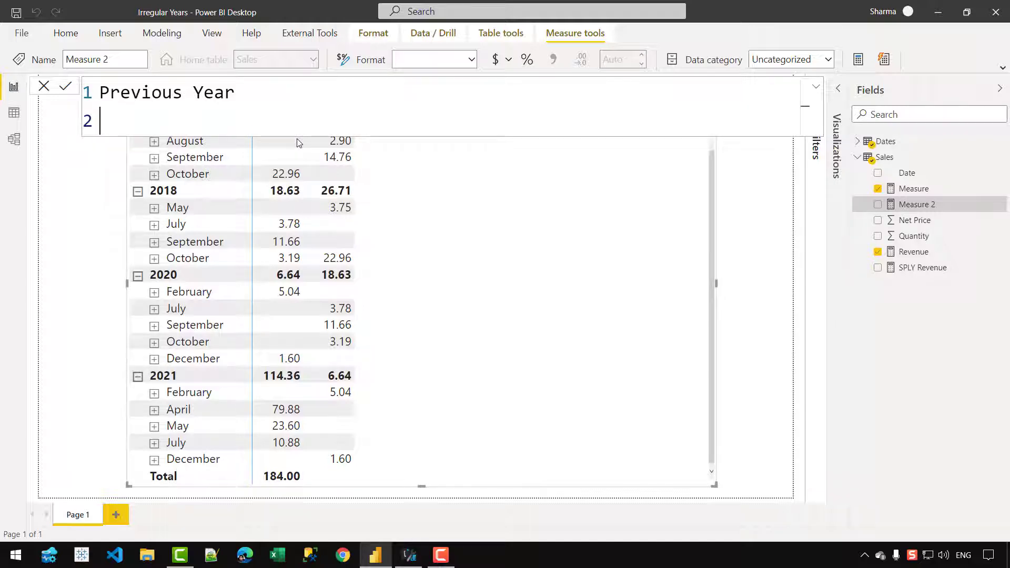
Declare a variable named CurrentYear on the second line and add the missing equals sign after the measure name
type("VAR Curr")
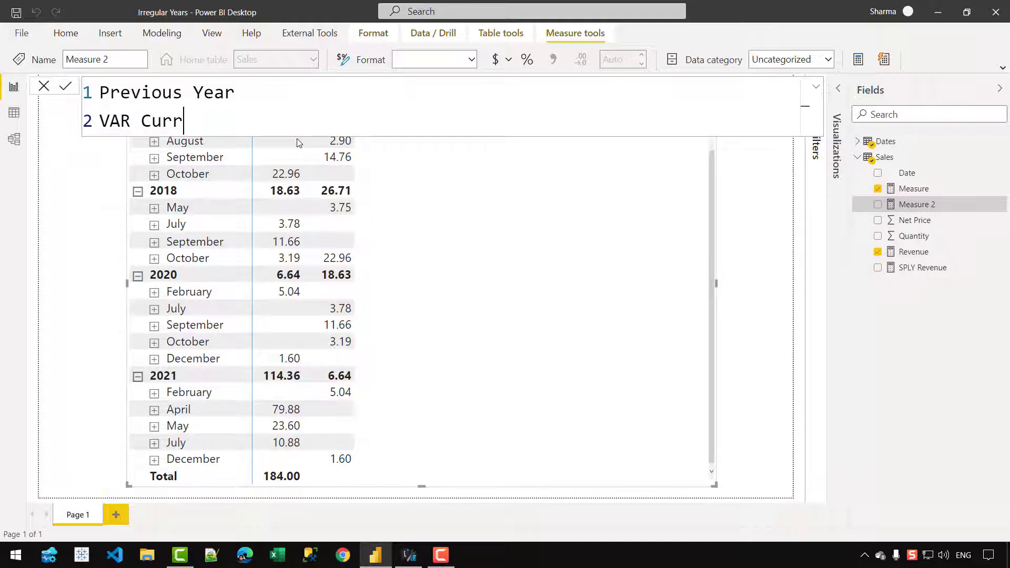
type("entyear =")
key("BackSpace")
key("BackSpace")
key("BackSpace")
key("BackSpace")
key("BackSpace")
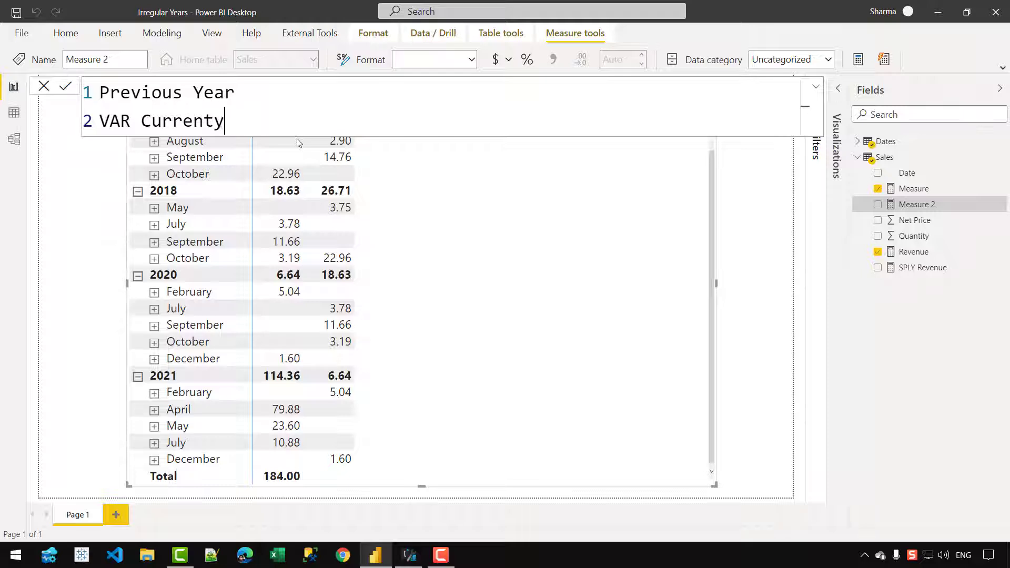
type("Year =")
key("Up")
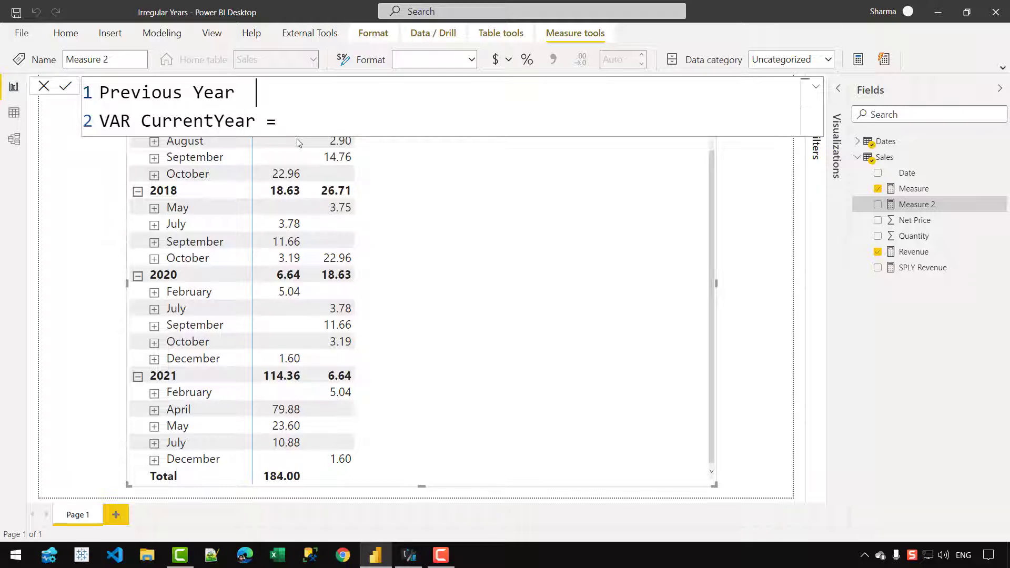
key("Down")
key("End")
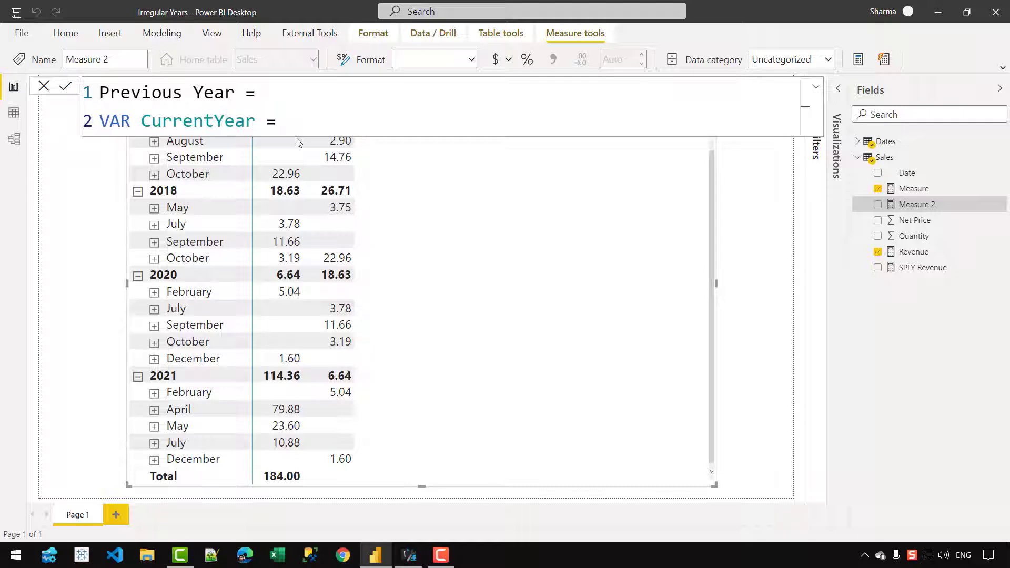
Assign MAX ( Dates[Calendar Year Number] ) to the CurrentYear variable and open a new line
type("MAX")
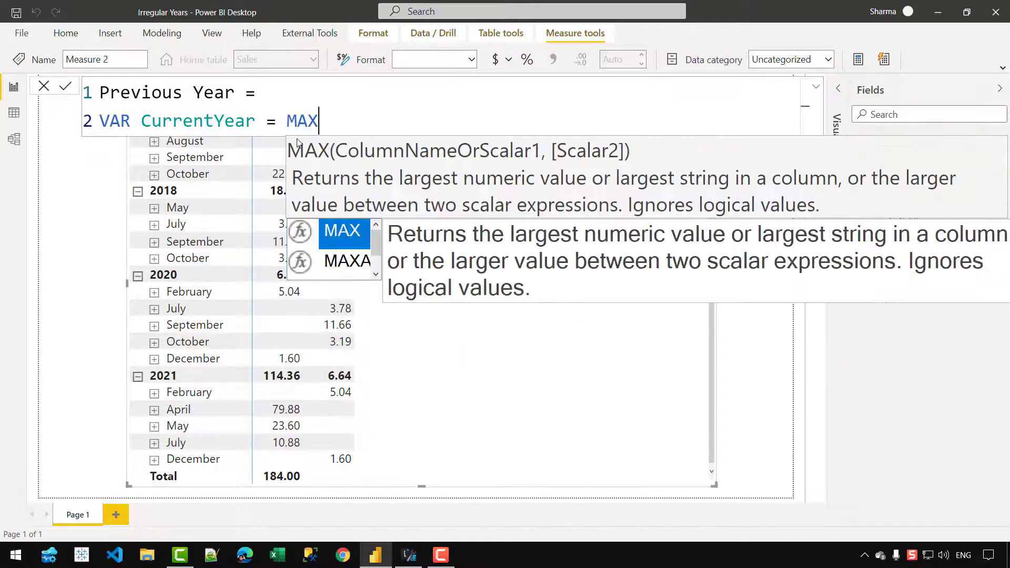
type(" ( Dates[")
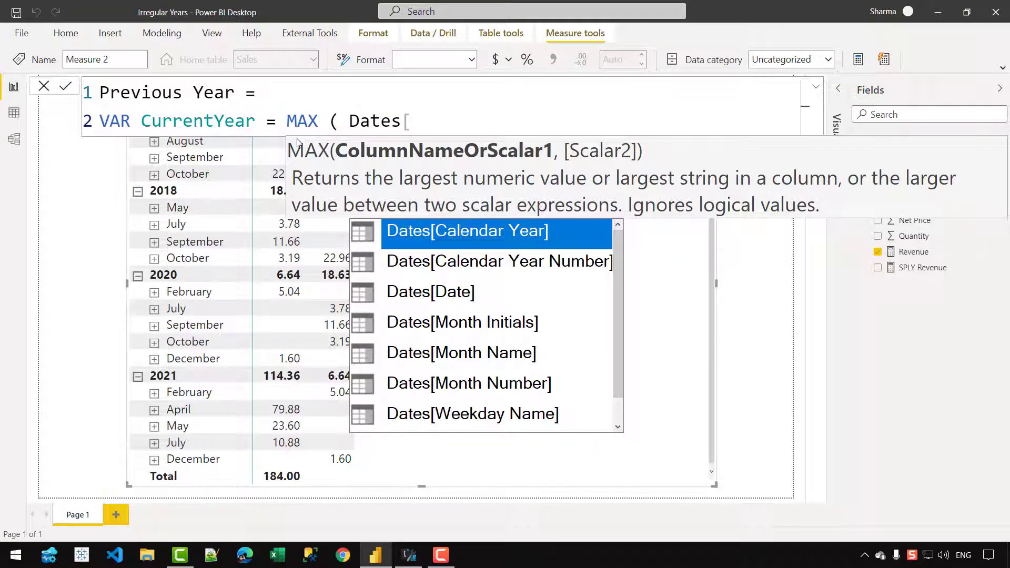
key("Down")
key("Tab")
type(")")
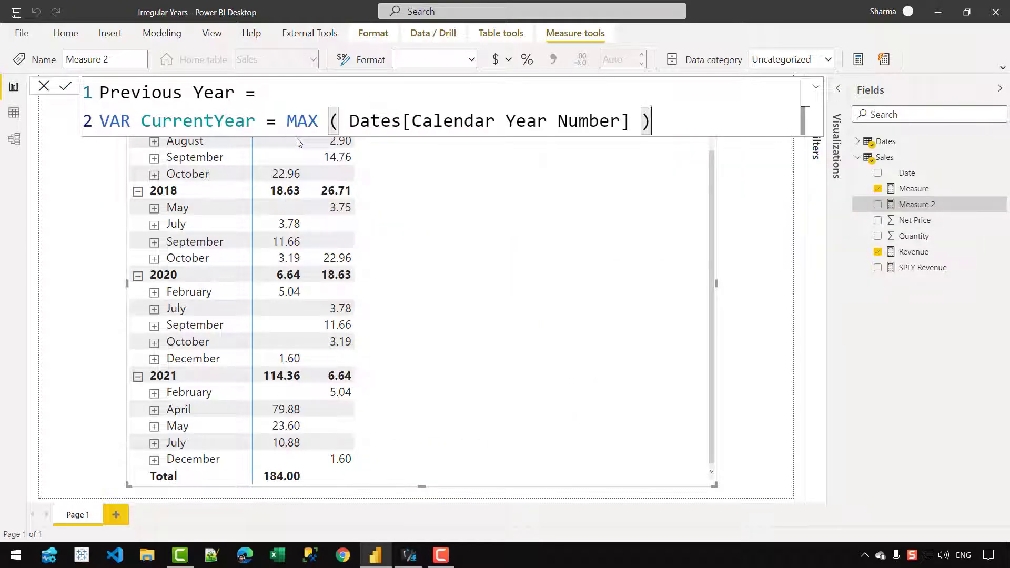
key("shift+Return")
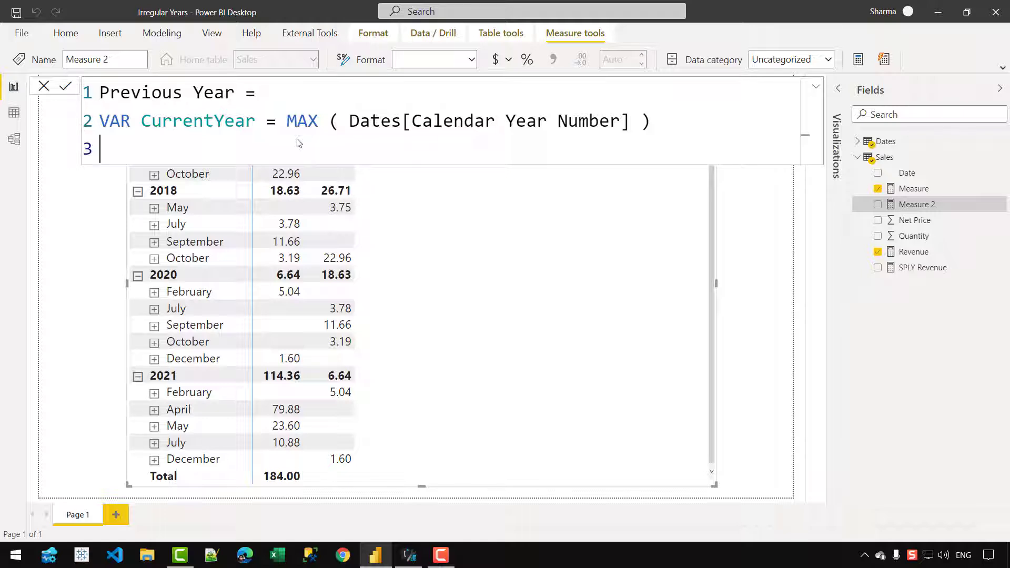
Declare a second variable named PriorYear on the third line and open an indented line for its expression
type("r")
key("BackSpace")
key("BackSpace")
key("BackSpace")
key("Tab")
type("Prio")
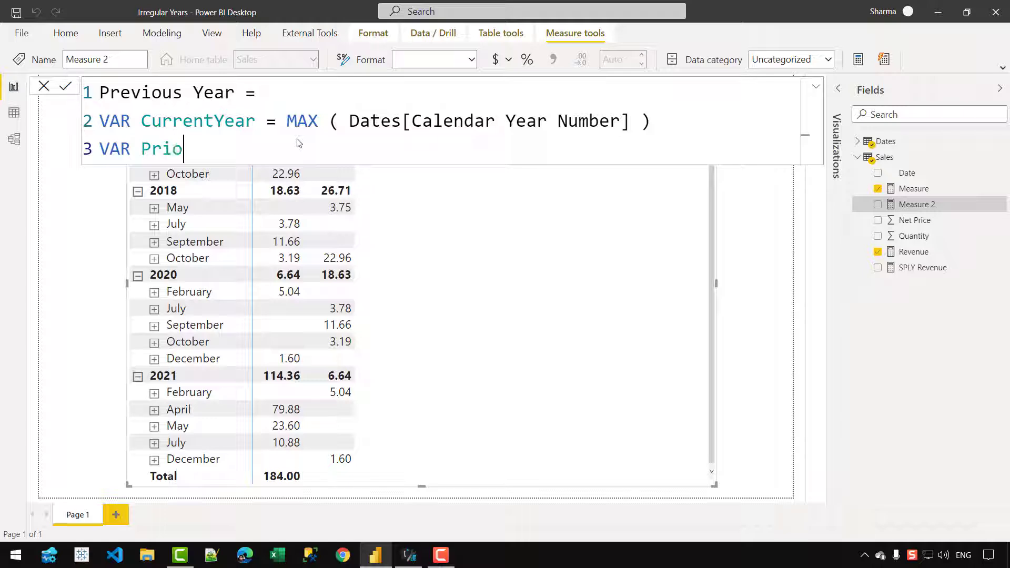
type("rYear =")
key("shift+Return")
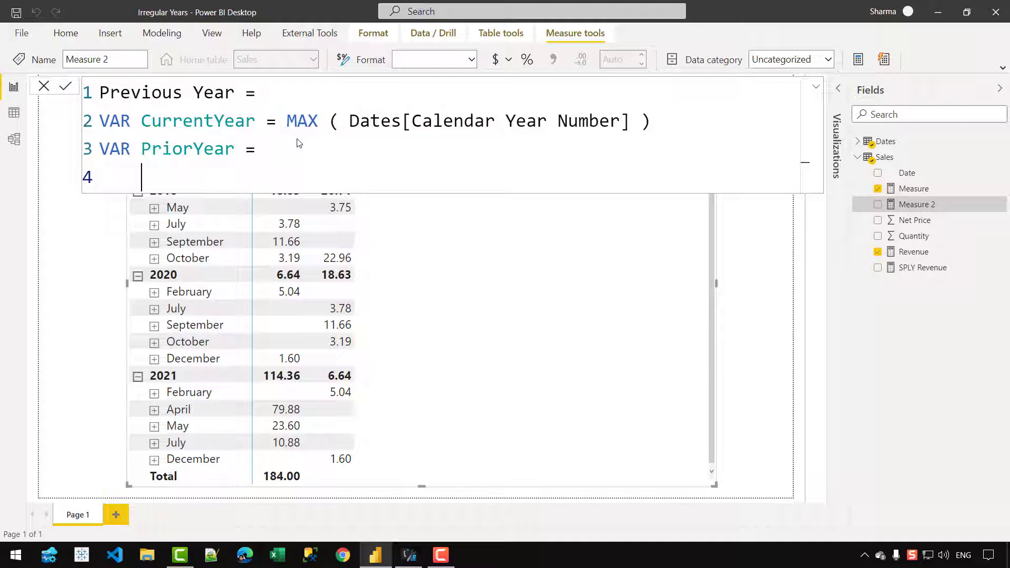
Begin the PriorYear expression with nested CALCULATE, MAXX and FILTER functions, each opened on its own line
type("CALCULATE (")
key("shift+Return")
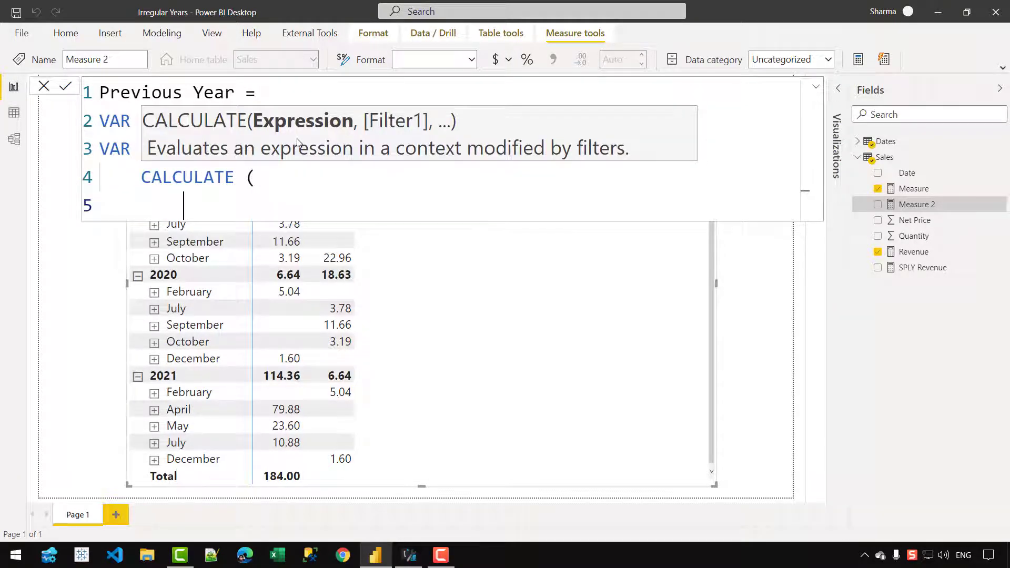
type("MAXX (")
key("shift+Return")
type("F")
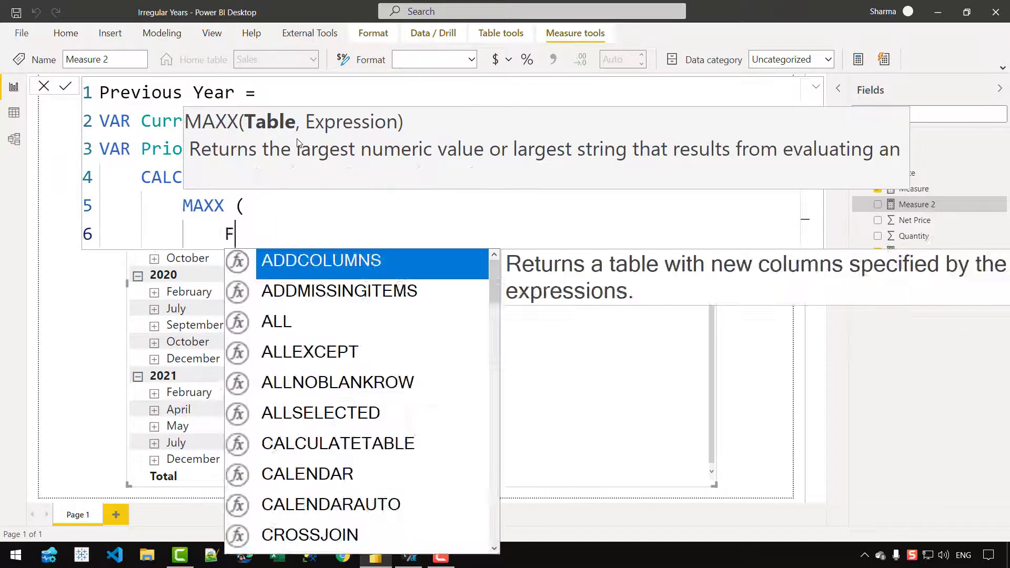
type("ILTER (")
key("shift+Return")
Enter SUMMARIZE ( Sales, Dates[Calendar Year Number] ) as the table argument of FILTER
type("SUMM")
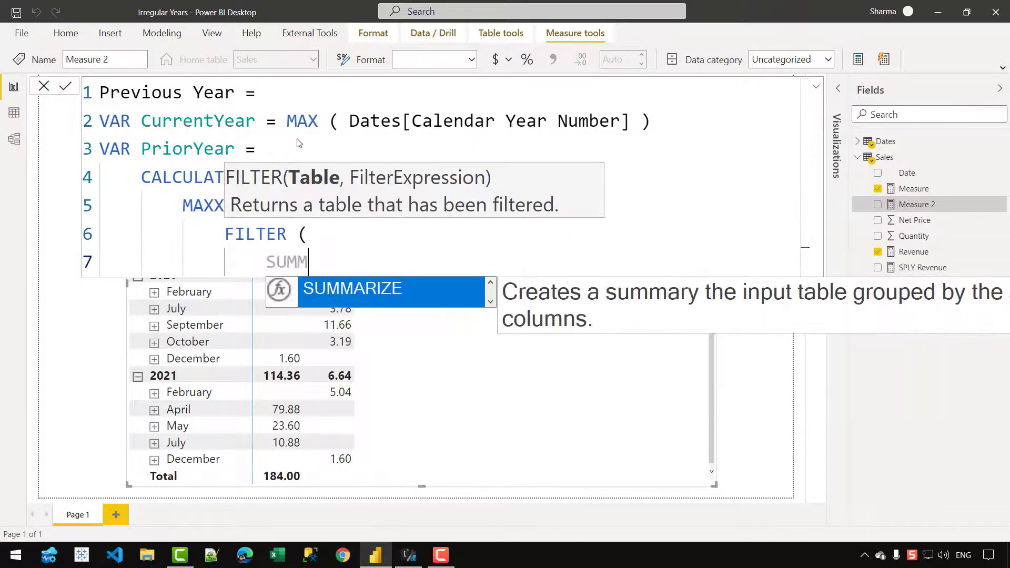
type("ARIZE ( S")
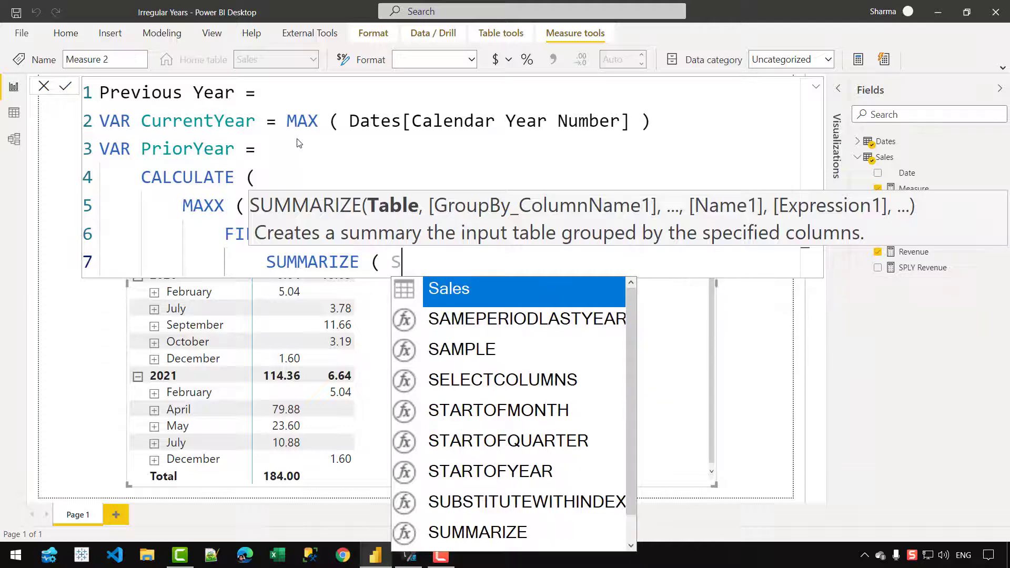
type("ales, Dates[")
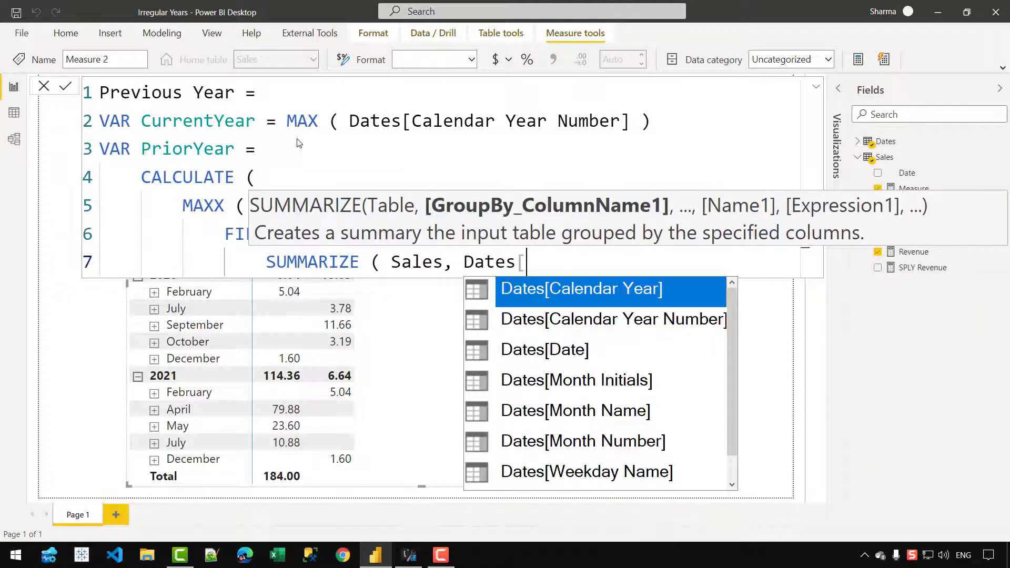
key("Down")
key("Tab")
type(")")
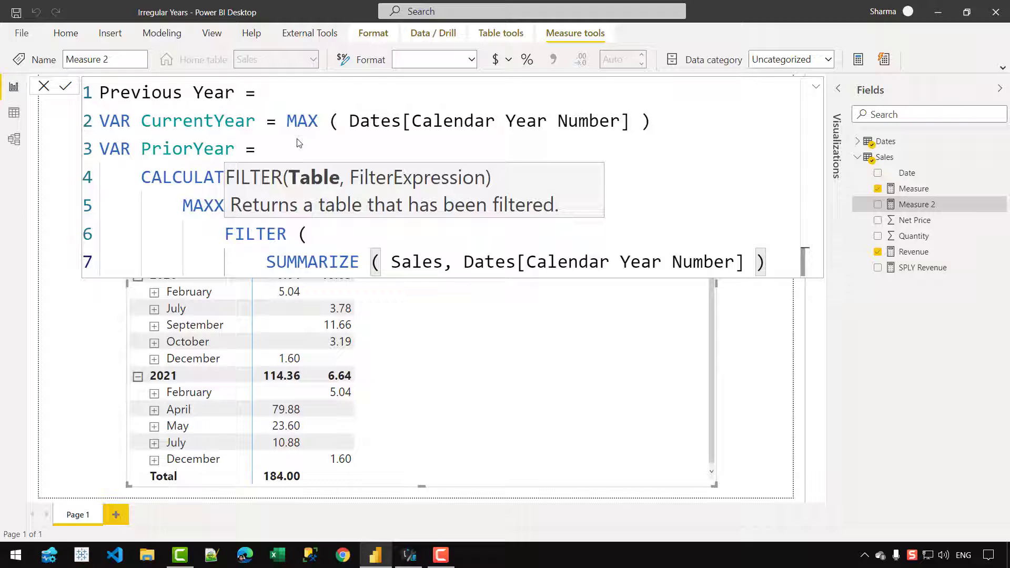
type(",")
key("shift+Return")
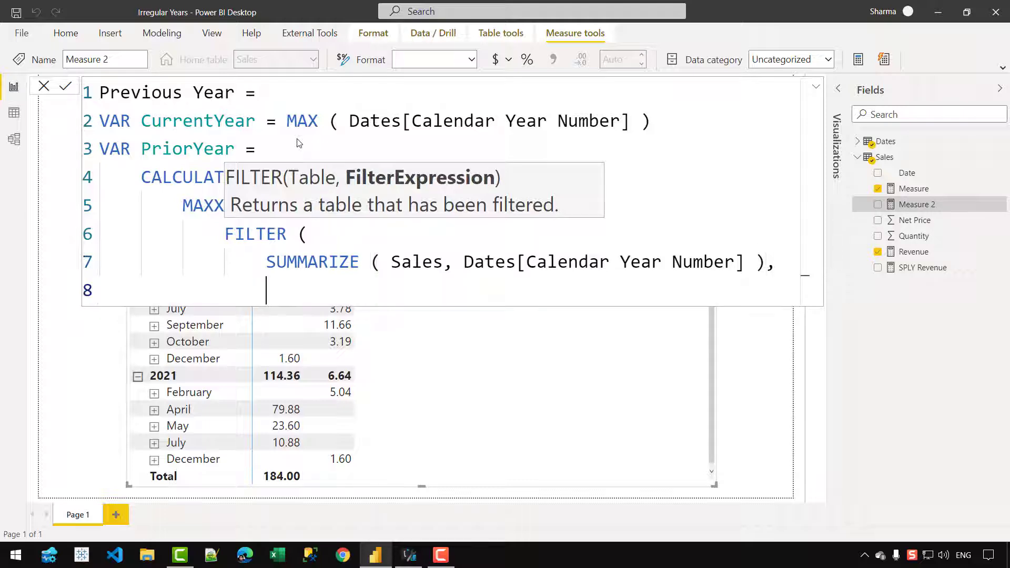
Set the FILTER condition to Dates[Calendar Year Number] < CurrentYear and close the FILTER function
type("Dates[")
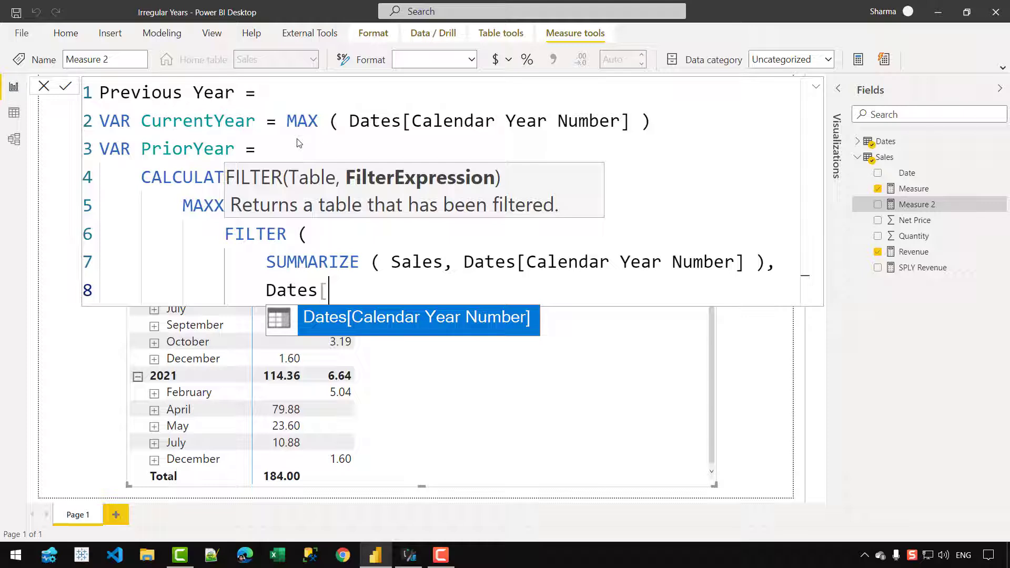
key("Tab")
type("< CU")
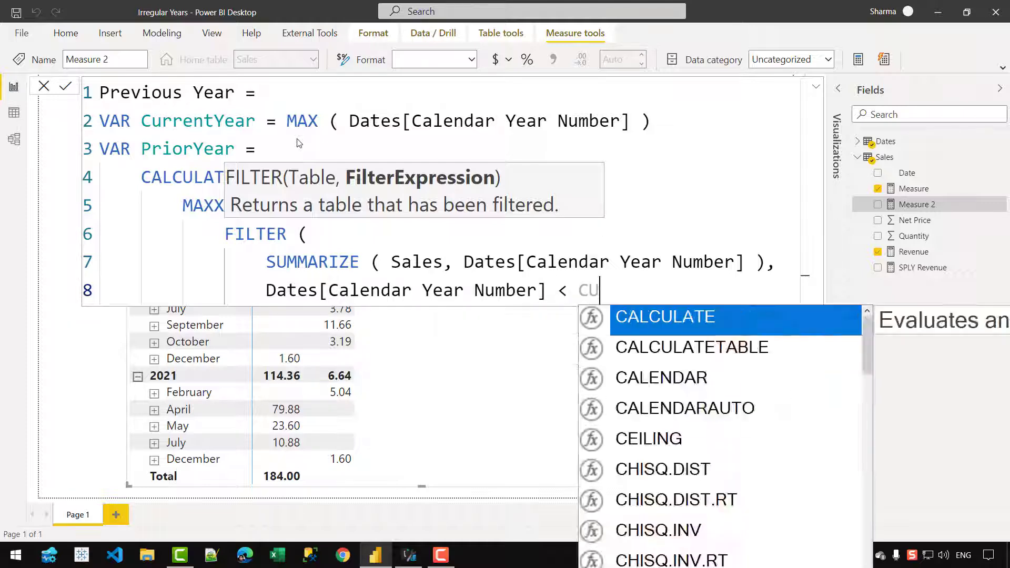
type("RRENtYear")
key("shift+Return")
type("),")
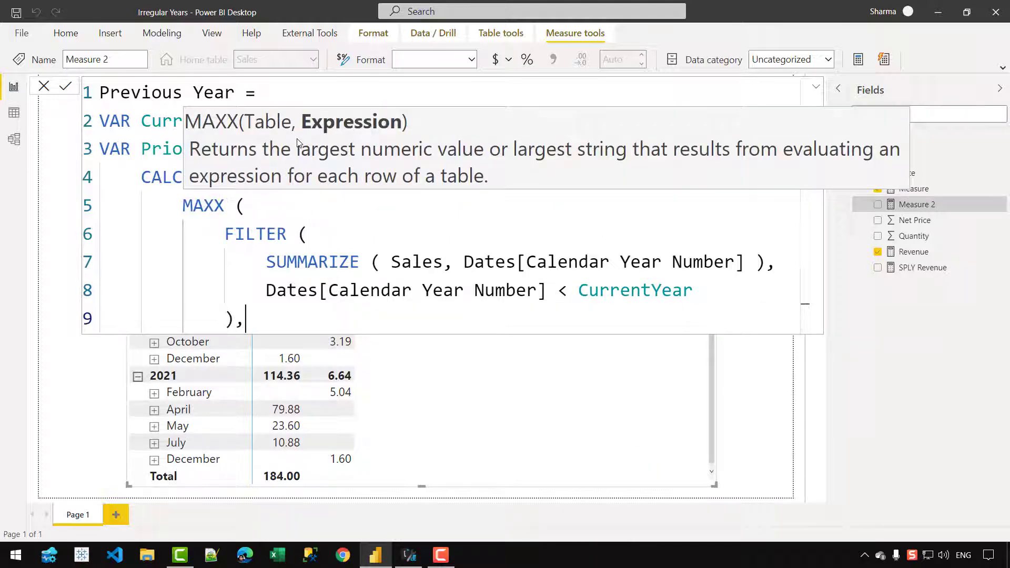
Enter Dates[Calendar Year Number] as the MAXX expression and close the MAXX function
key("shift+Return")
type("Dates[")
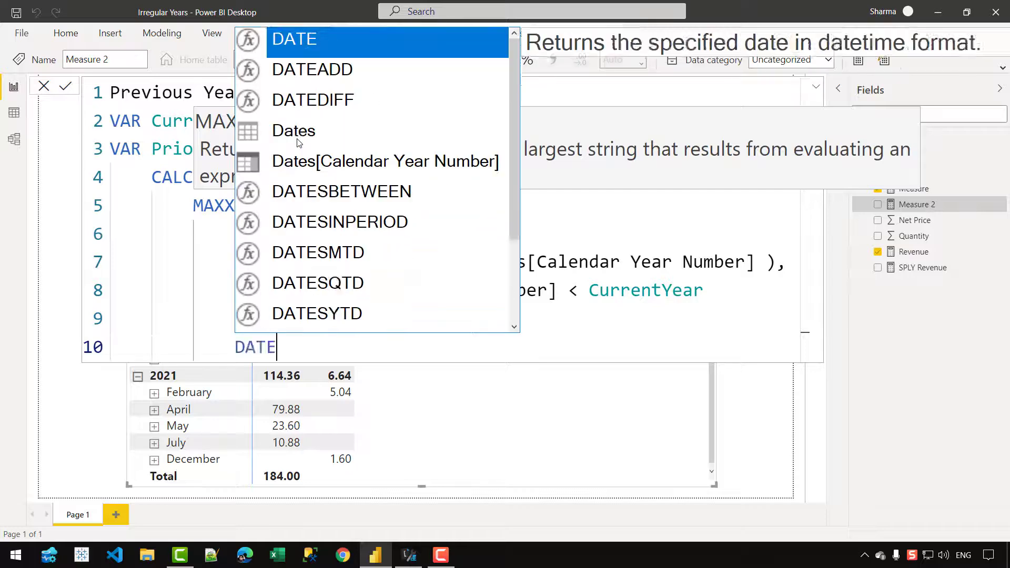
key("Tab")
key("shift+Return")
type(")")
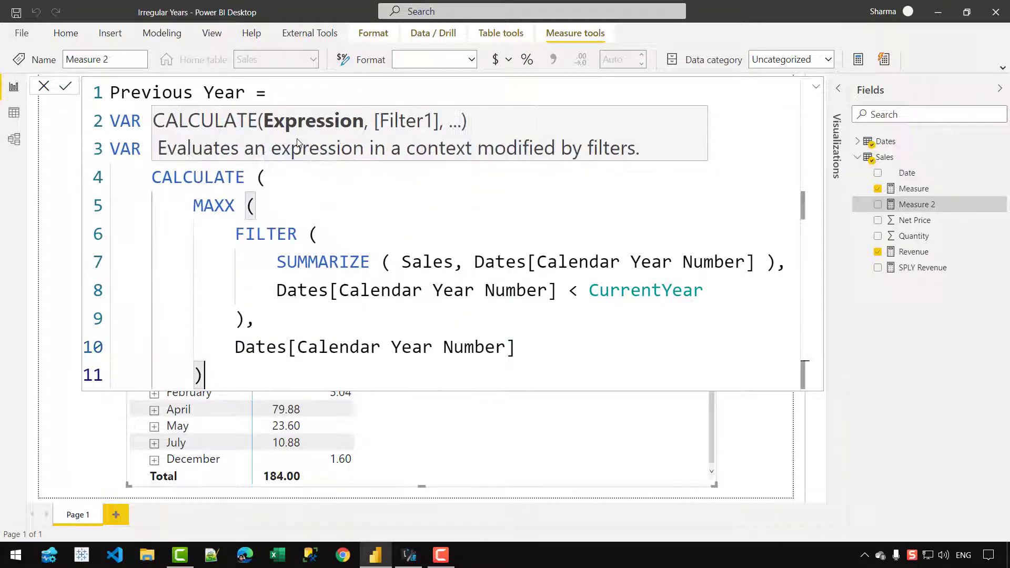
Add ALLSELECTED ( Dates ) as the CALCULATE filter and close the CALCULATE function
key("shift+Return")
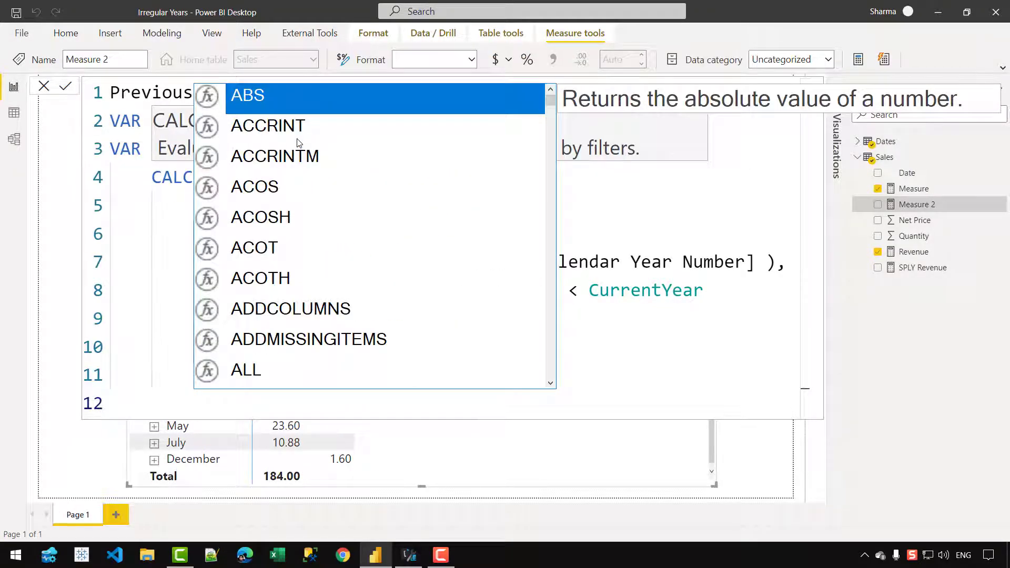
type("K")
key("BackSpace")
type("ALLSELECT")
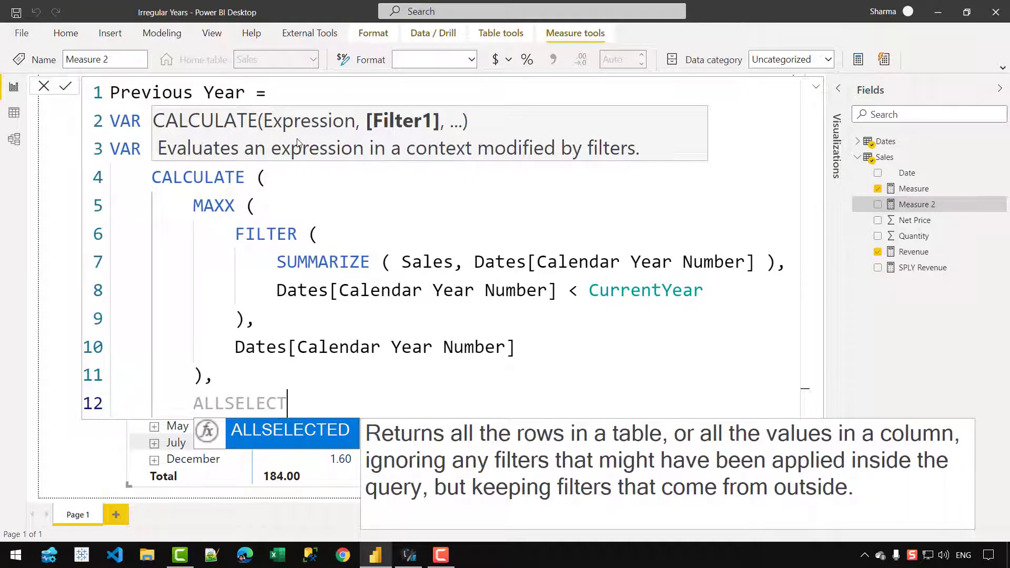
key("Tab")
type("( Dates )")
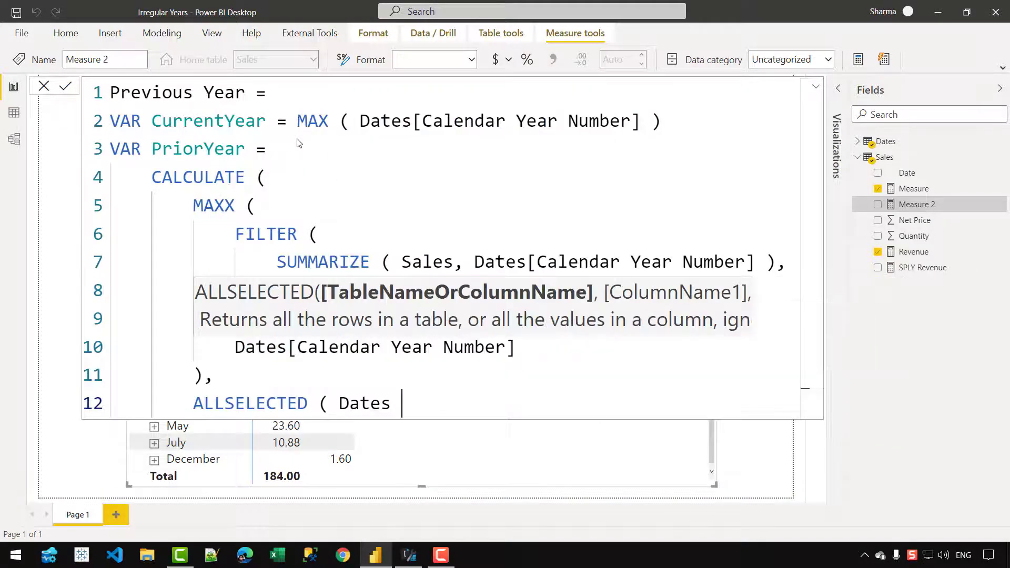
key("shift+Return")
key("BackSpace")
type(")")
key("shift+Return")
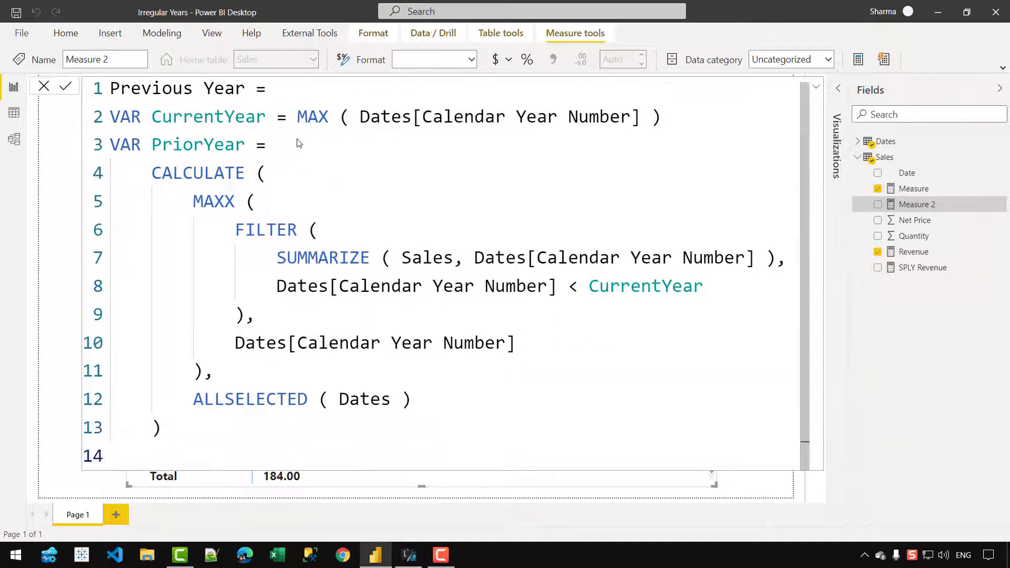
Add a RETURN section that outputs CurrentYear and commit the measure
key("BackSpace")
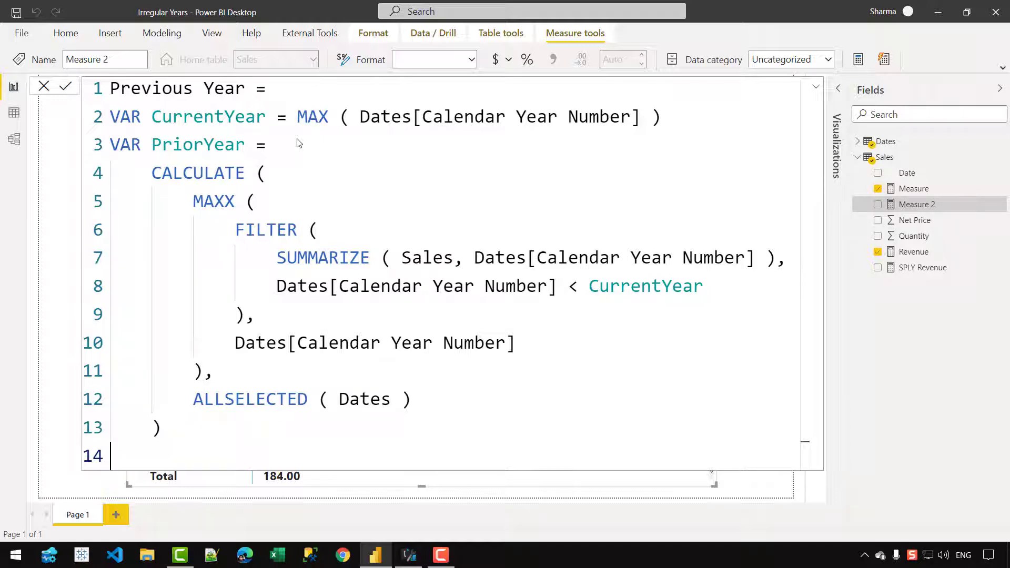
type("RETURN")
key("shift+Return")
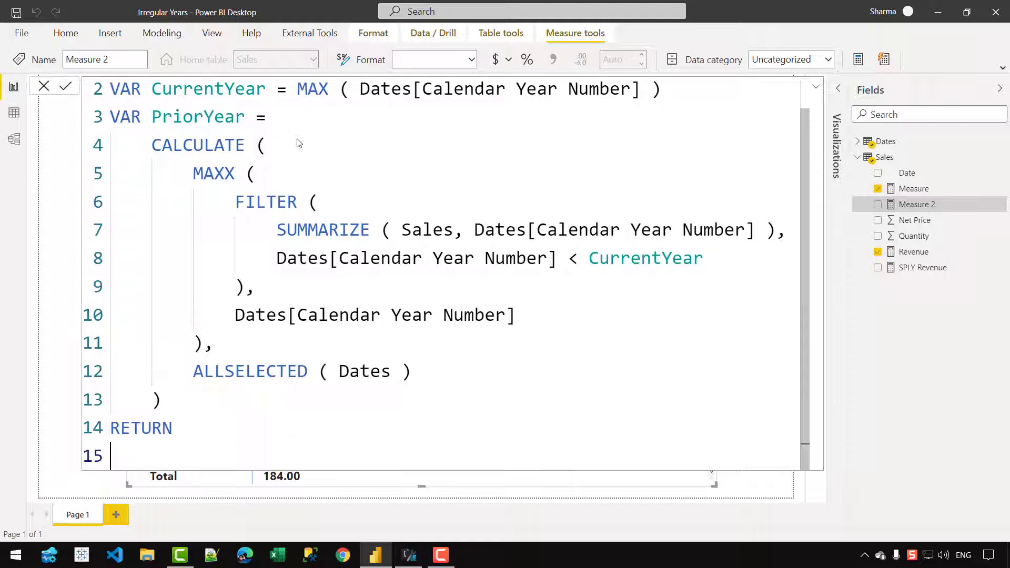
type("CurrentYear")
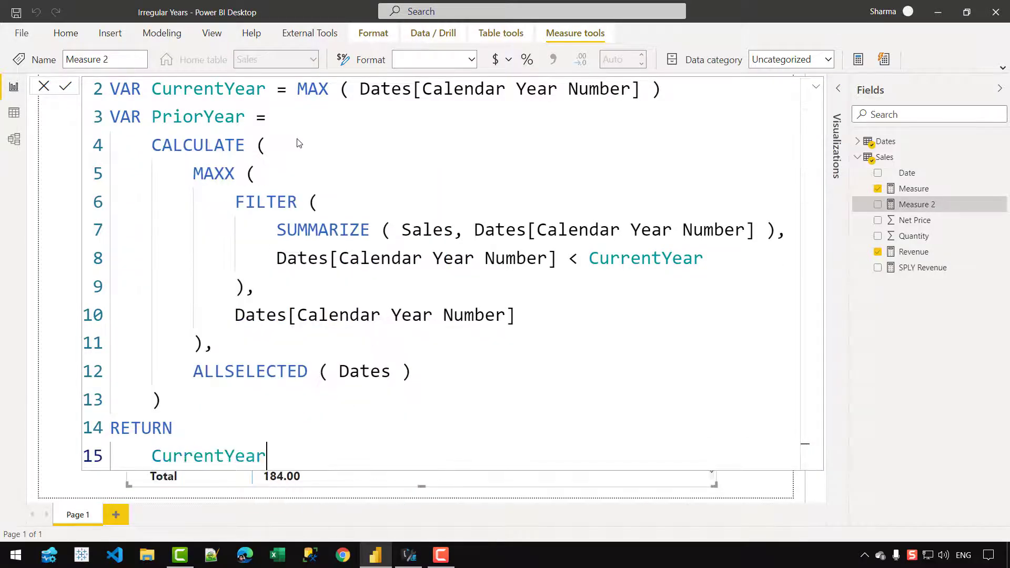
key("Return")
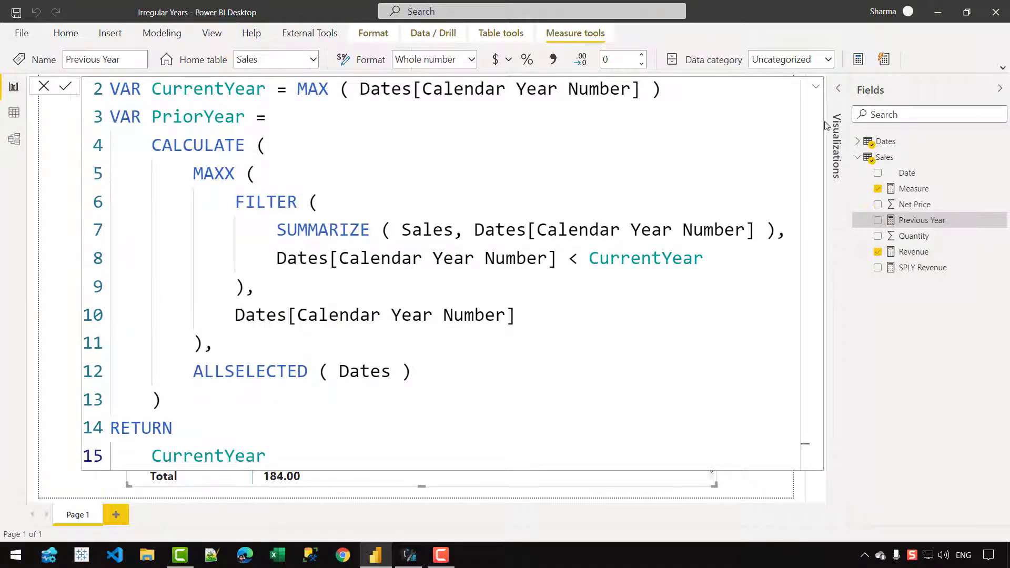
Collapse the formula, add the Previous Year measure to the matrix and check its values across the years
left_click(815, 90)
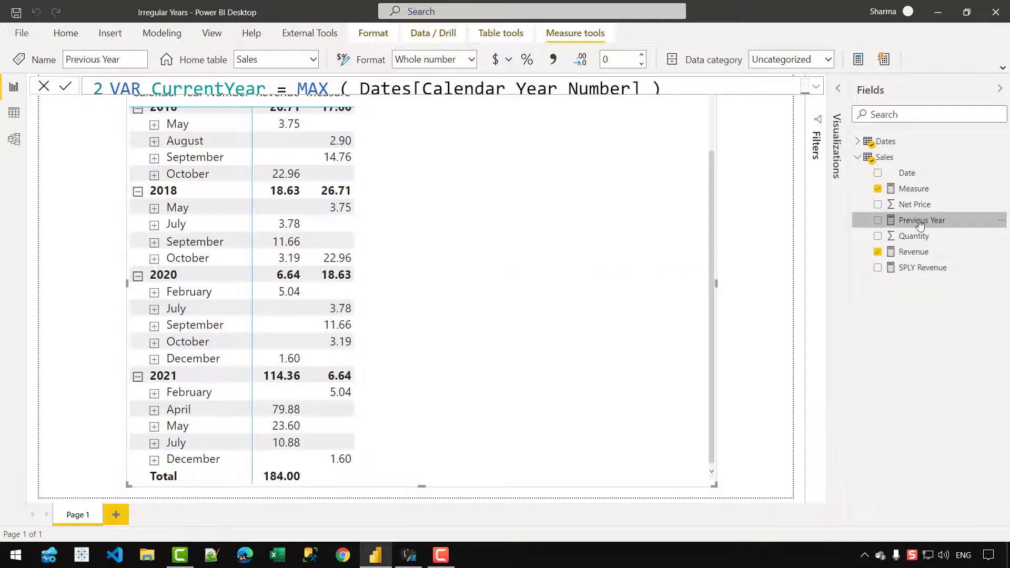
left_click_drag(946, 229, 552, 254)
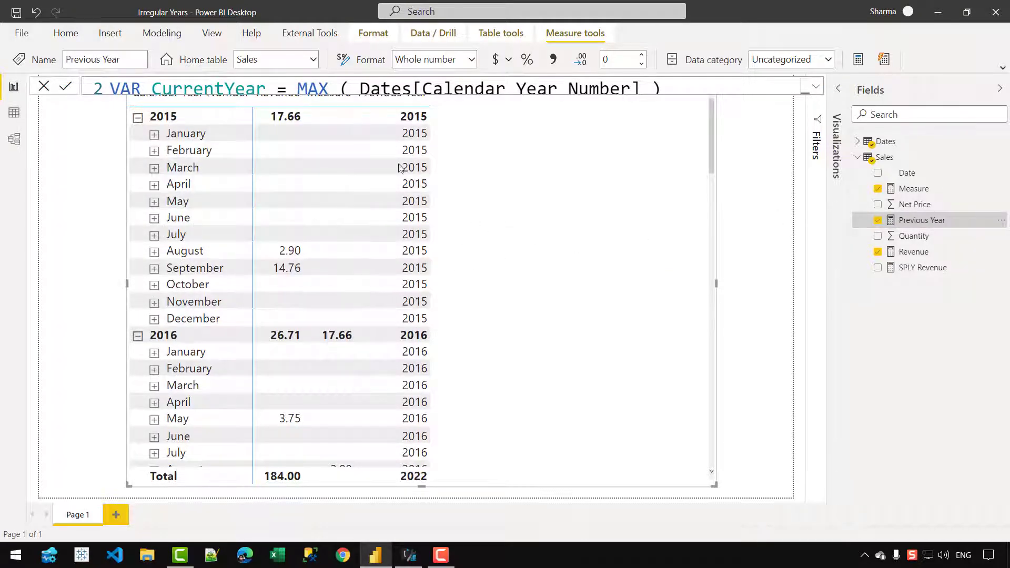
scroll(408, 278, "down", 3)
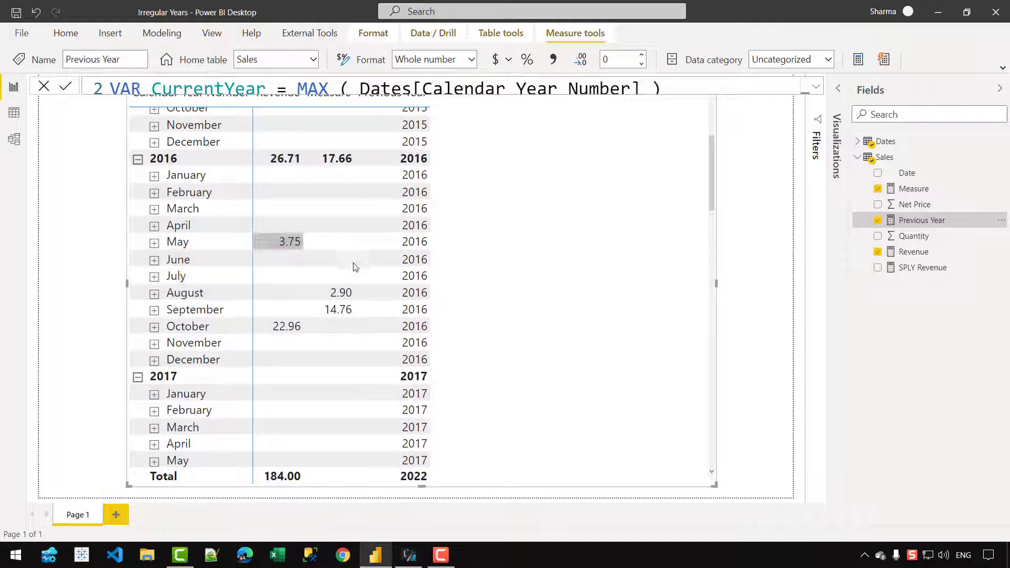
scroll(442, 263, "down", 2)
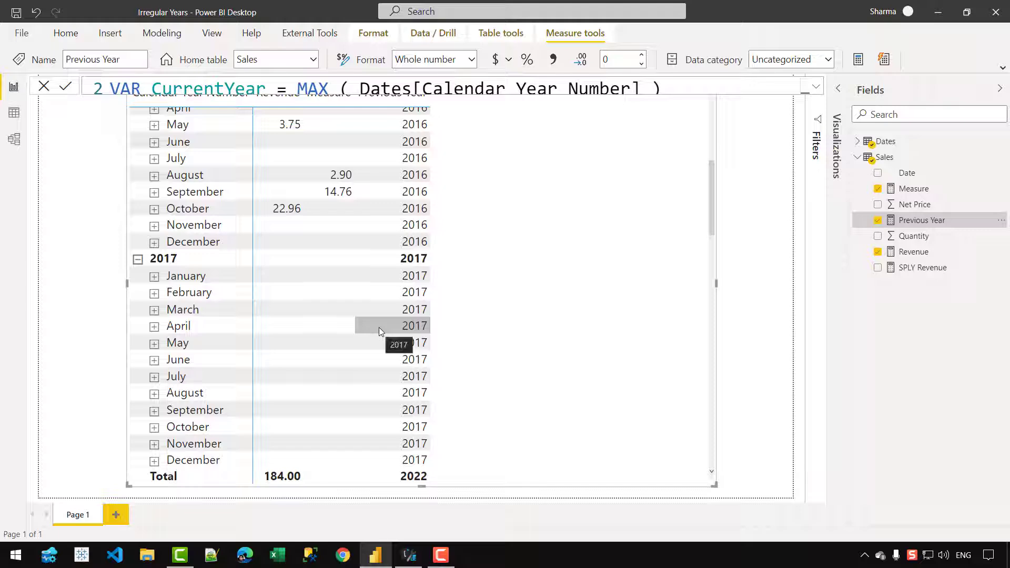
scroll(378, 327, "down", 6)
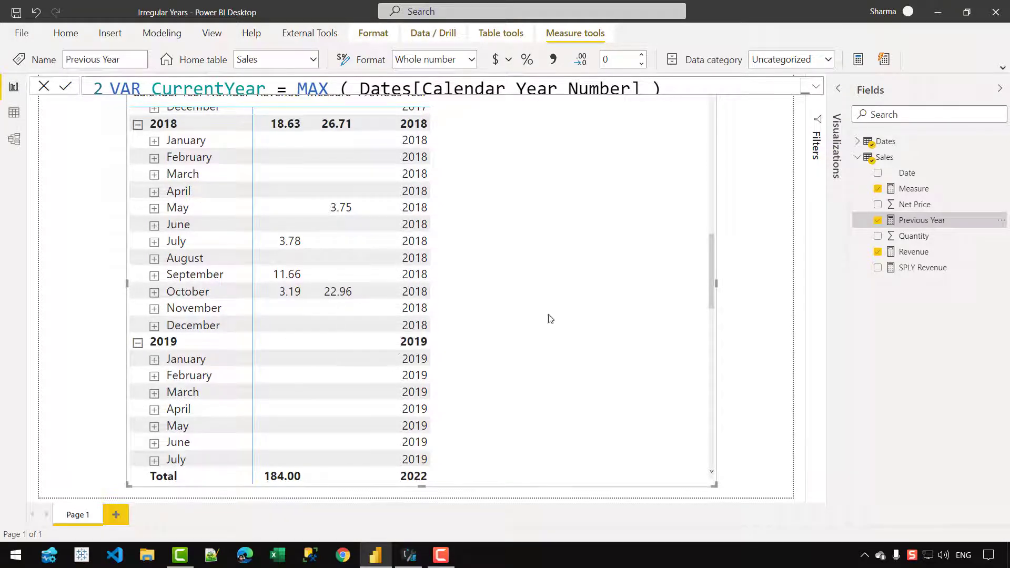
Replace CurrentYear with PriorYear after RETURN in the Previous Year measure and commit the change
left_click(815, 86)
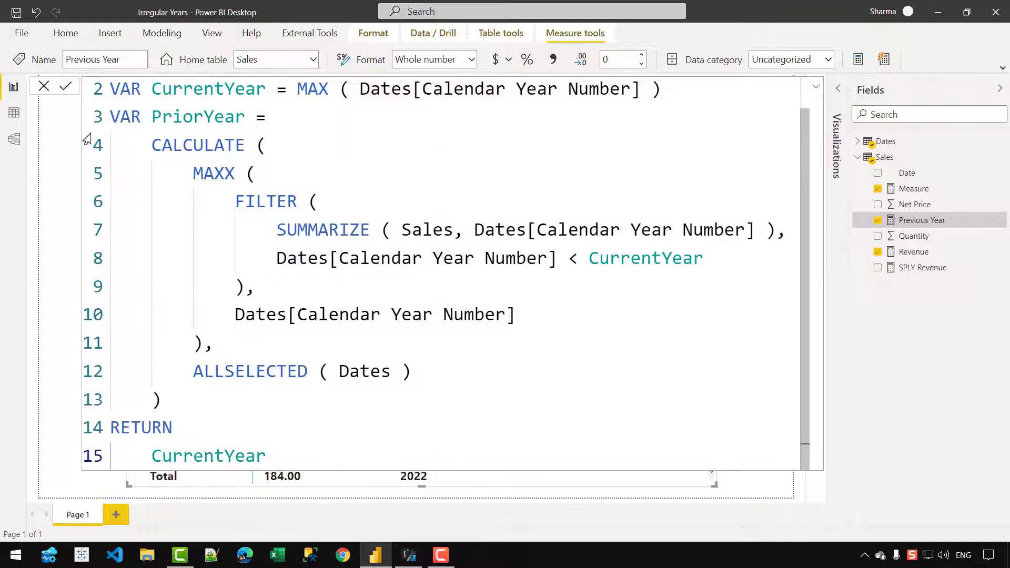
double_click(199, 116)
key("ctrl+c")
double_click(209, 455)
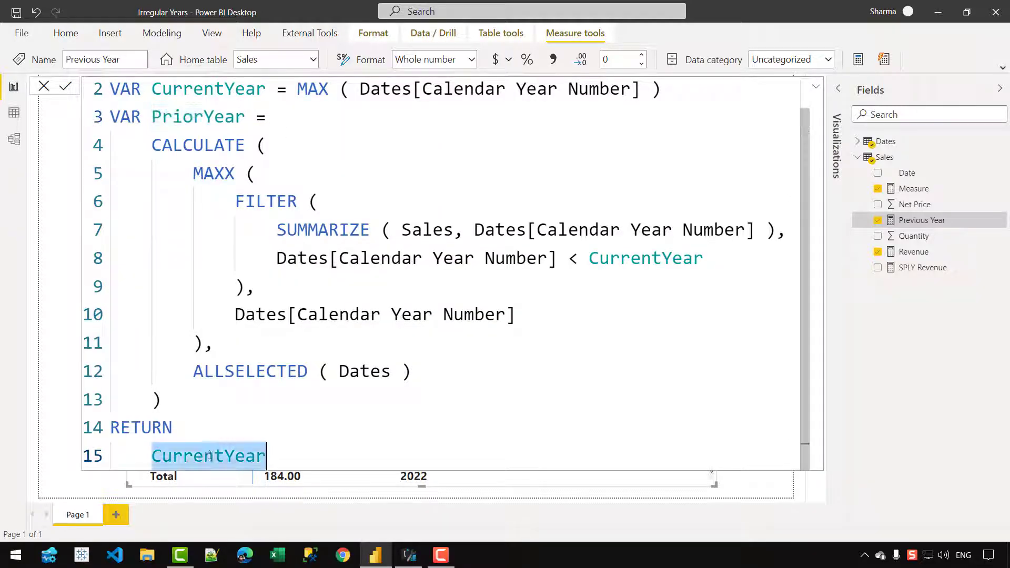
key("ctrl+v")
left_click(65, 86)
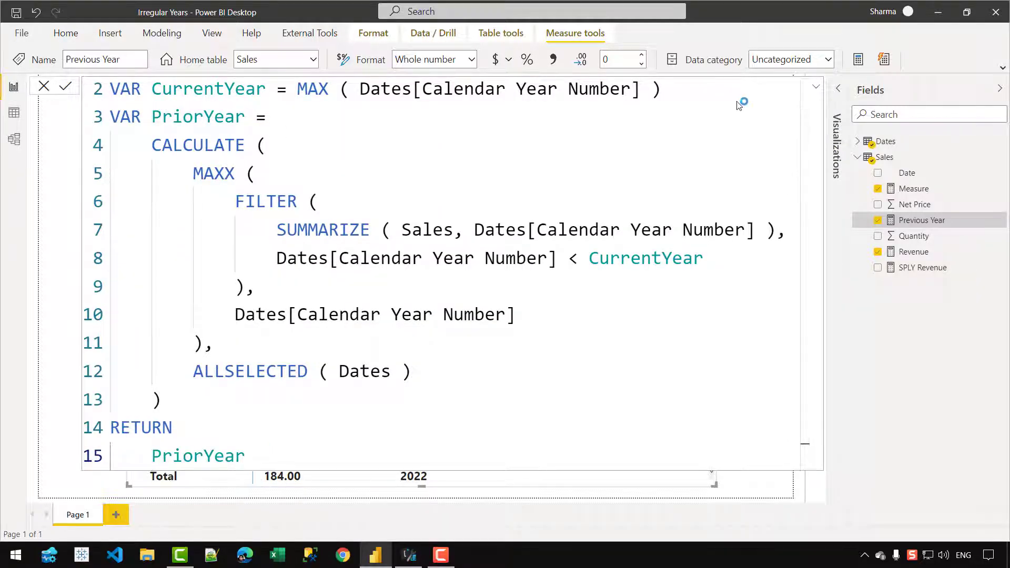
Examine the matrix to compare the Previous Year values with each calendar year and its revenue
left_click(816, 88)
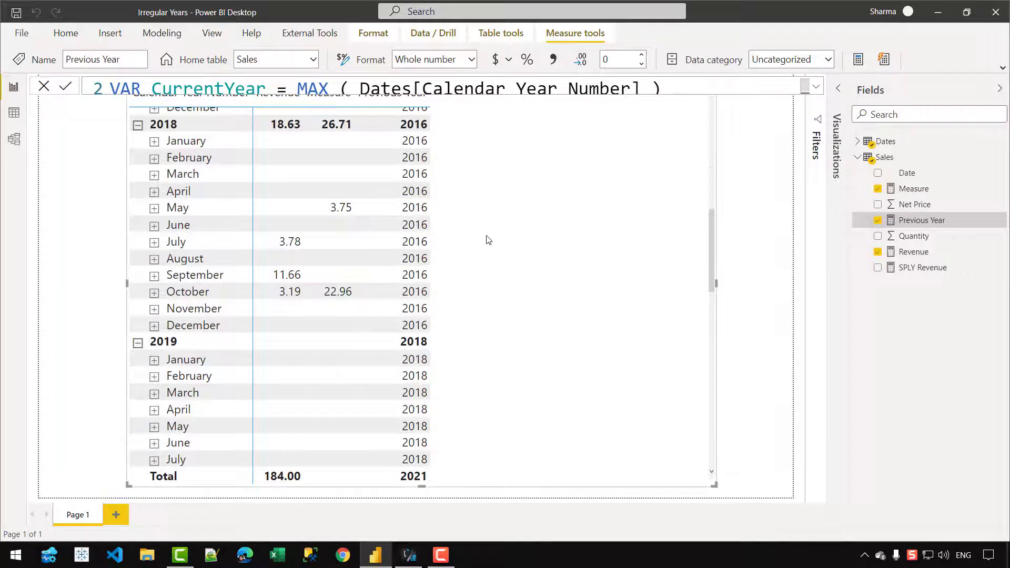
scroll(485, 240, "up", 7)
scroll(488, 239, "up", 4)
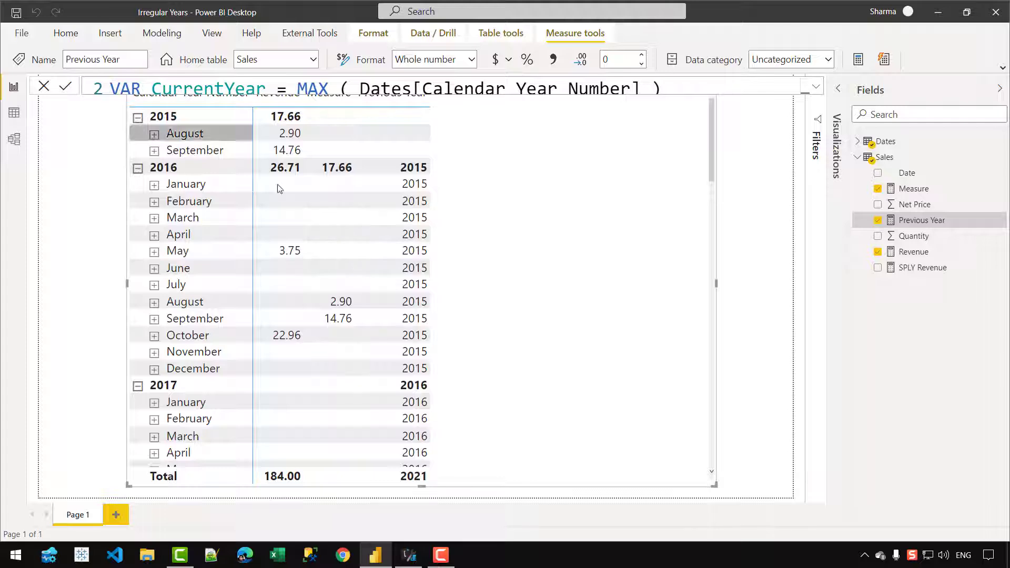
scroll(267, 367, "down", 2)
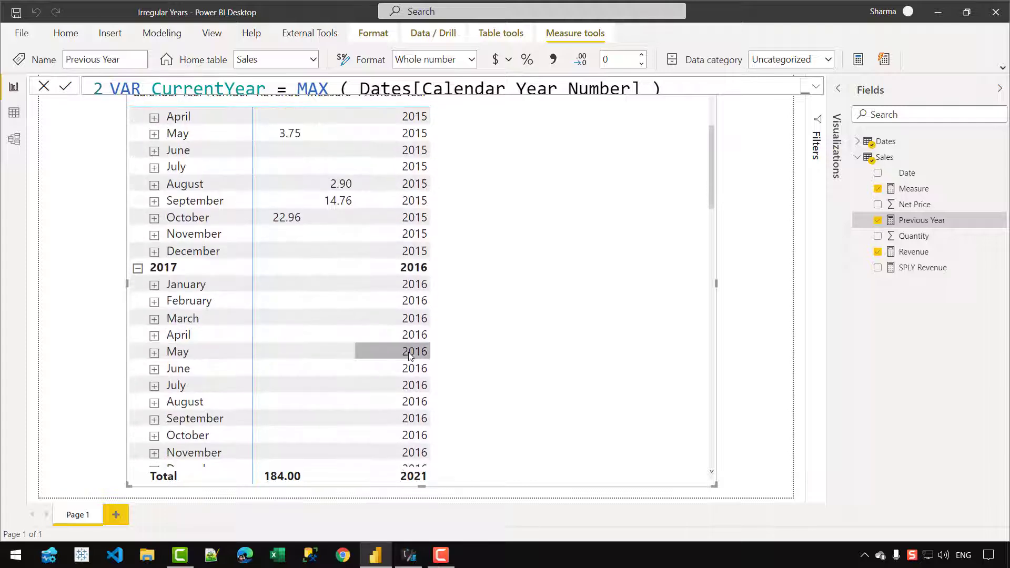
scroll(420, 353, "up", 1)
scroll(423, 415, "up", 1)
scroll(343, 292, "down", 4)
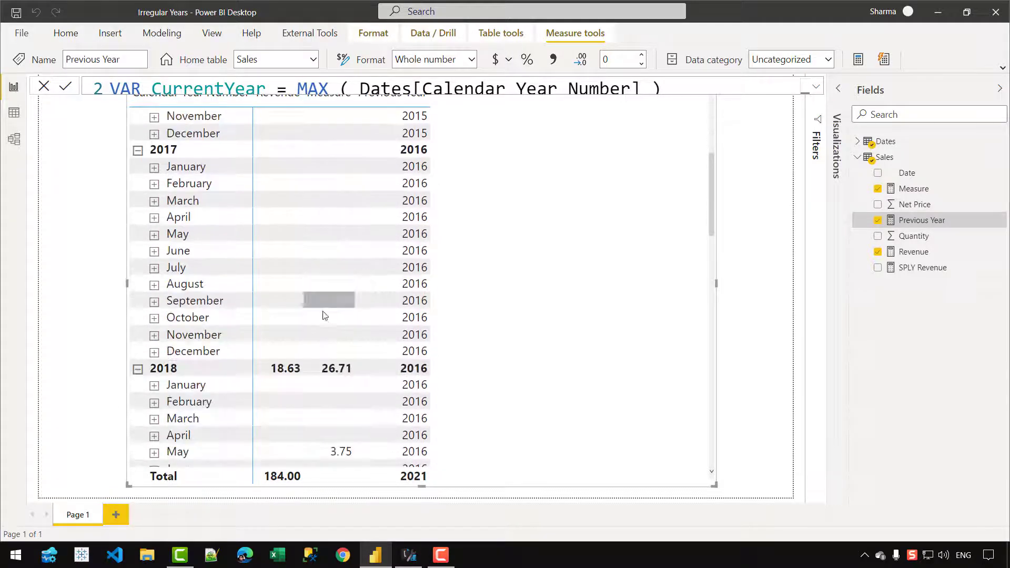
scroll(411, 415, "up", 3)
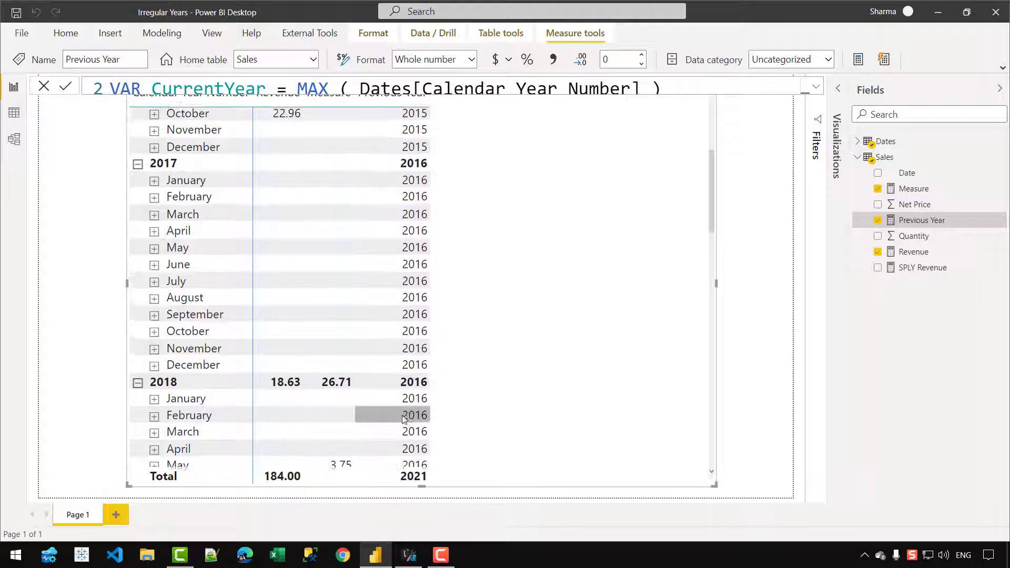
Check the Previous Year values for 2017 through 2020 in the matrix, including the years without sales
scroll(413, 231, "down", 8)
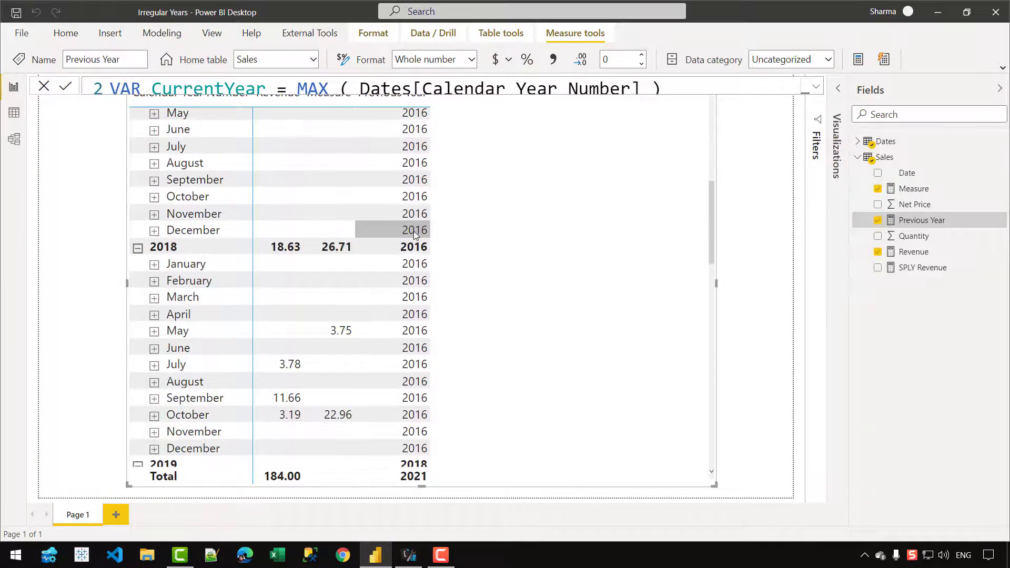
scroll(222, 294, "down", 3)
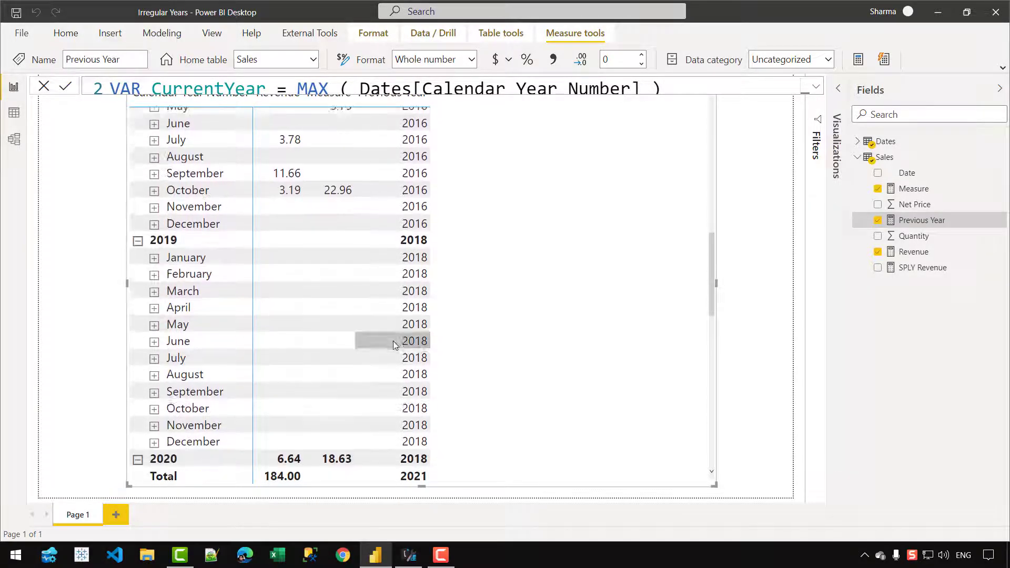
scroll(394, 343, "up", 4)
scroll(405, 376, "up", 2)
scroll(254, 276, "down", 7)
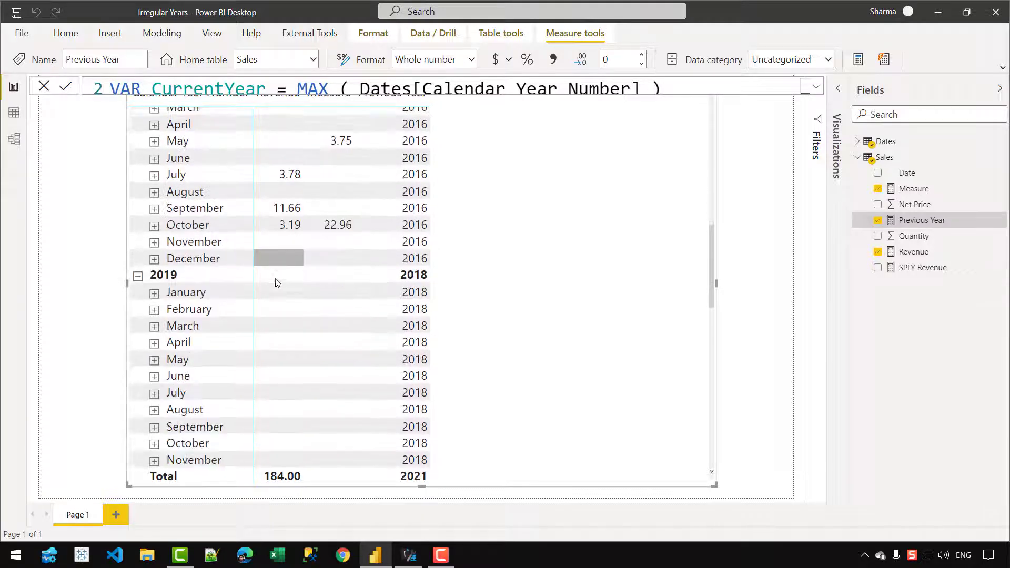
scroll(390, 368, "up", 4)
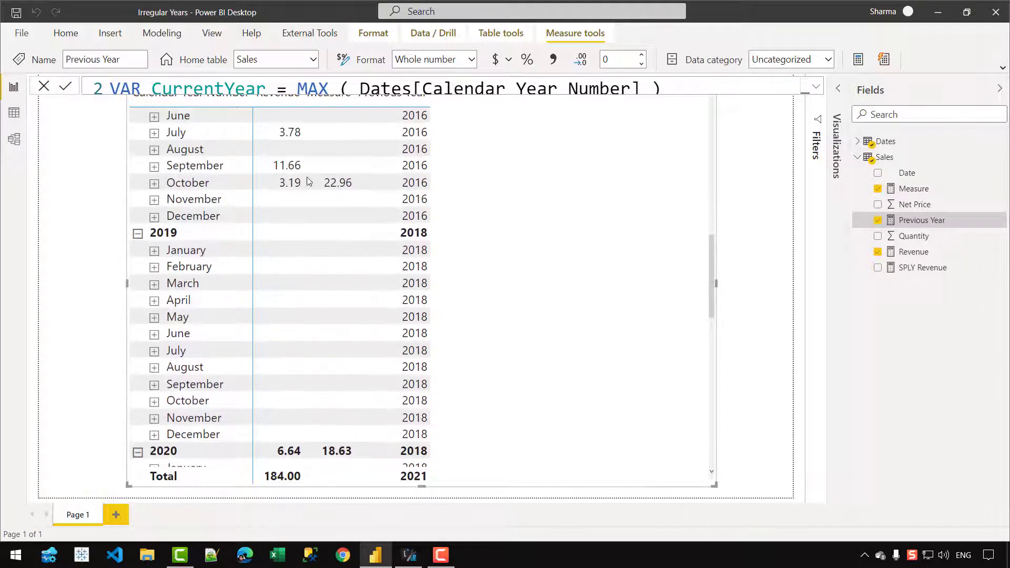
scroll(258, 355, "up", 5)
scroll(279, 276, "down", 6)
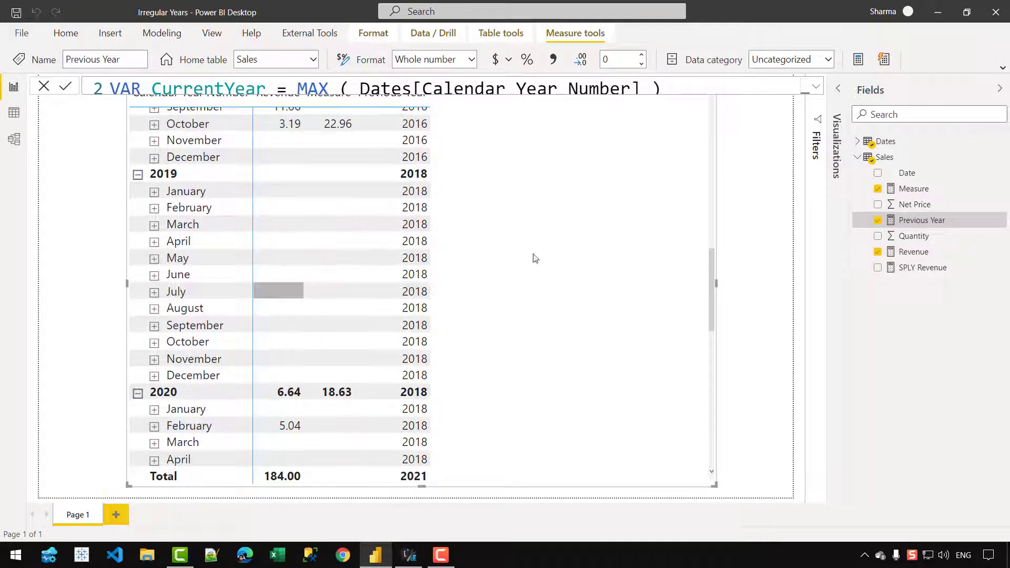
Declare a Result variable after PriorYear in the Previous Year measure, starting a CALCULATE with [Revenue] as its expression
left_click(817, 88)
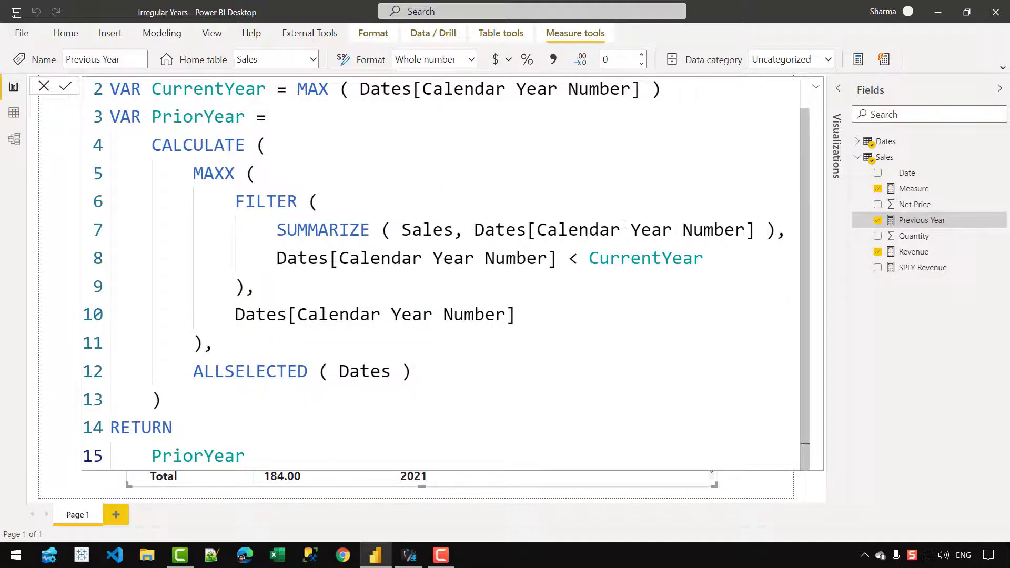
scroll(623, 224, "up", 1)
scroll(623, 224, "down", 2)
left_click(147, 282)
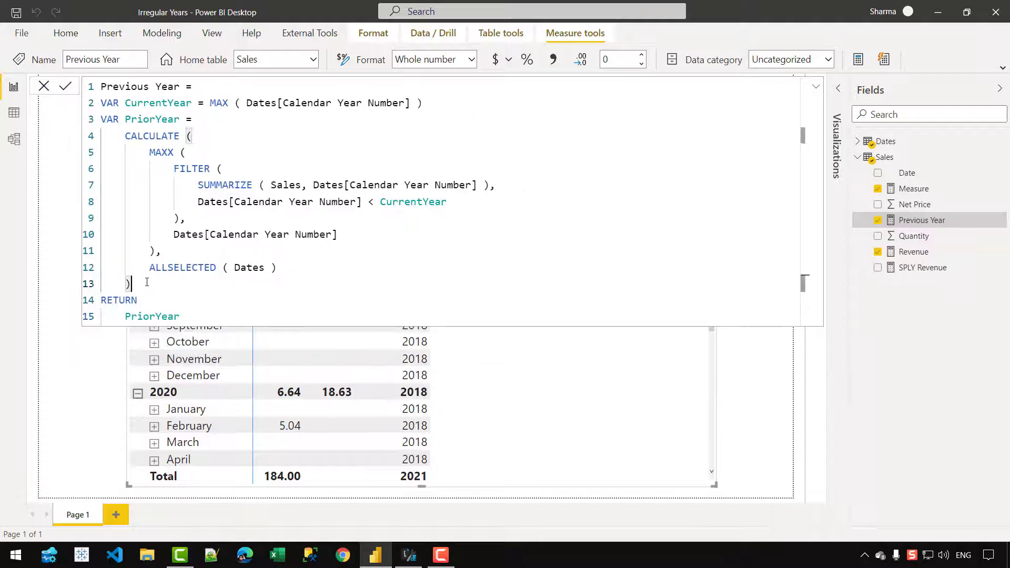
key("Return")
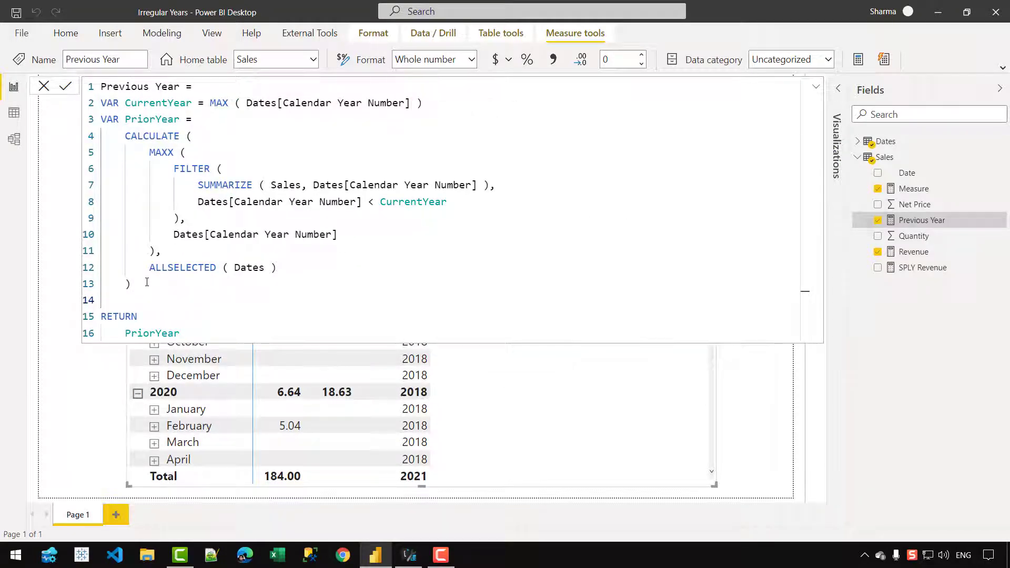
type("v")
type("AR Result =")
key("Return")
type("CA")
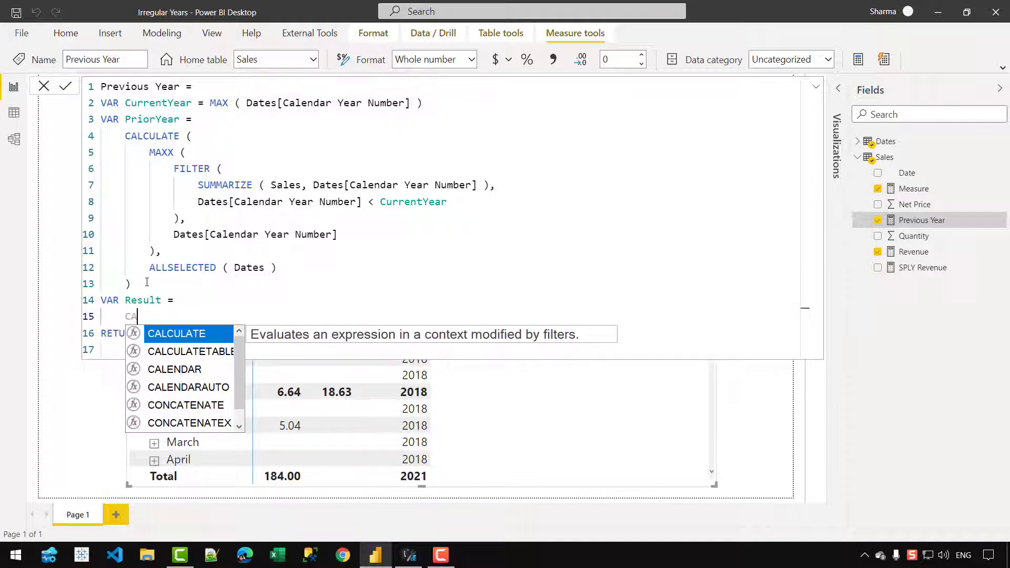
key("Tab")
type("(")
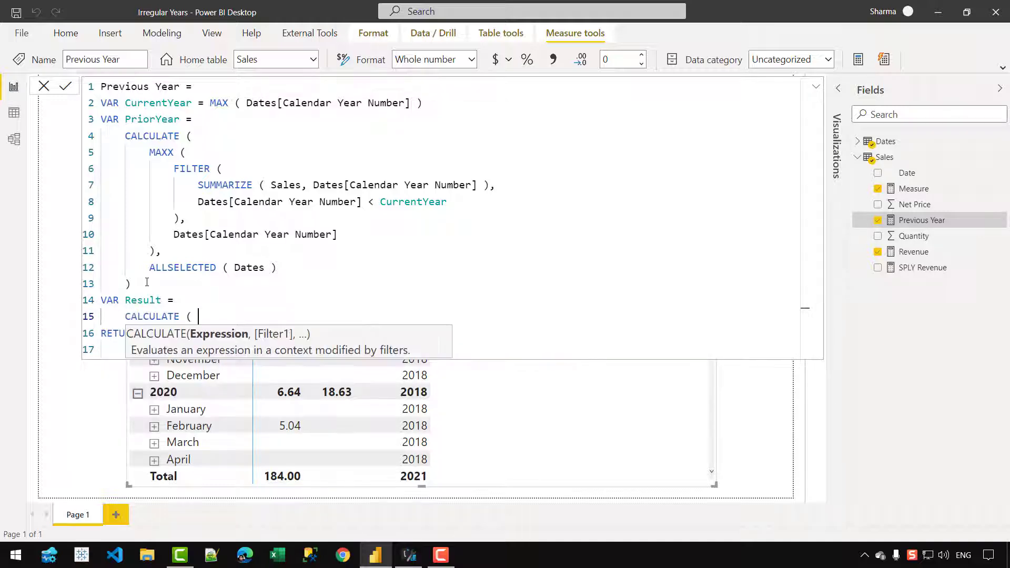
key("Return")
type("[R")
key("Down")
key("Tab")
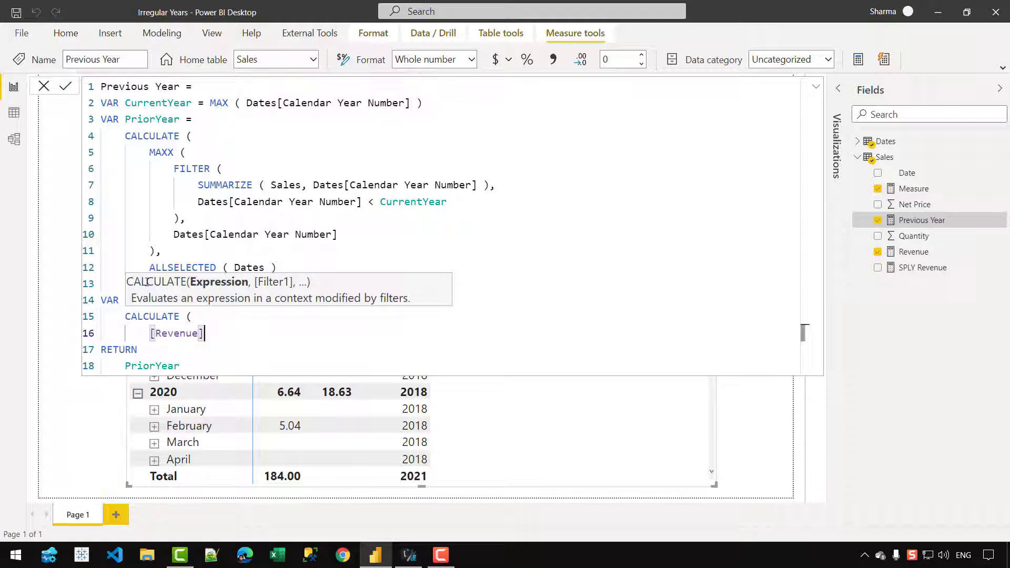
Add the filter Dates[Calendar Year Number] = PriorYear to the Result calculation and close the CALCULATE
type(",")
key("Return")
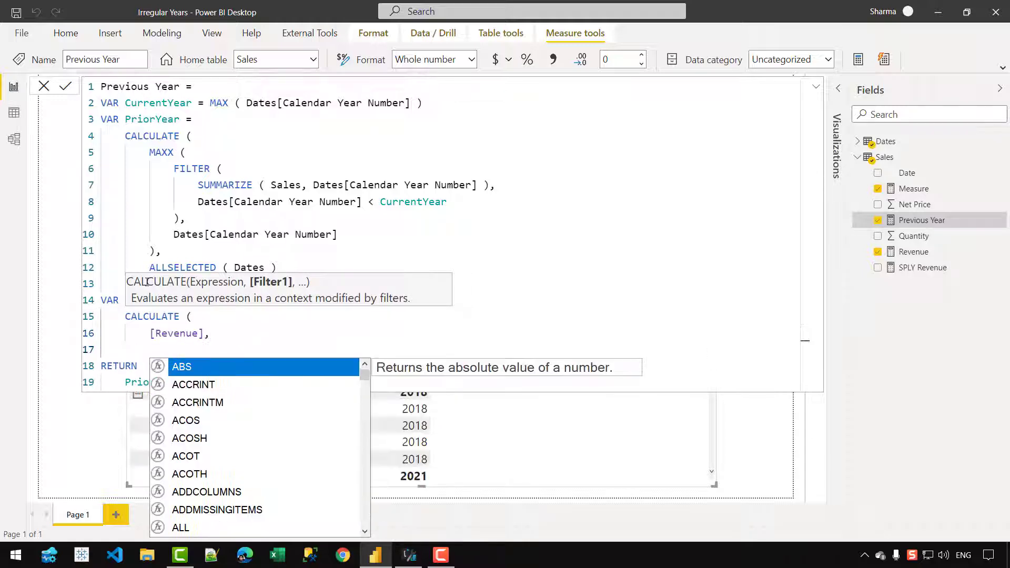
type("DATEs[C")
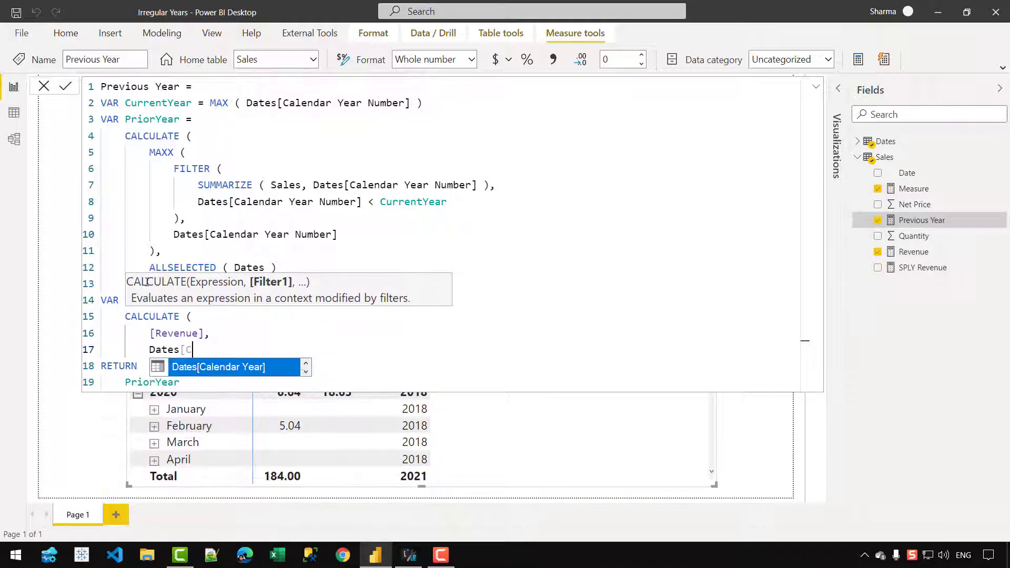
key("Down")
key("Tab")
type("= ")
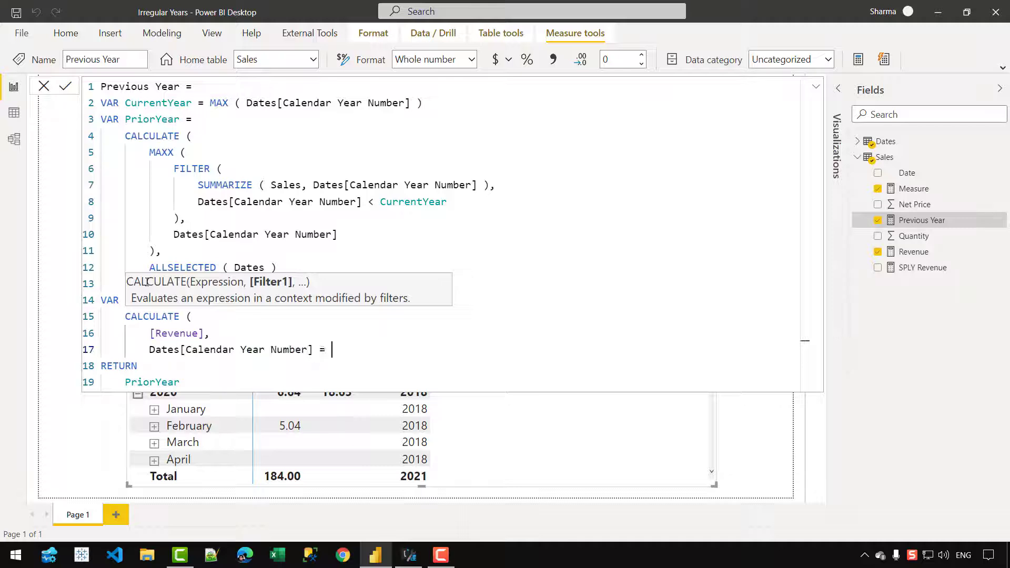
type("PRIOR")
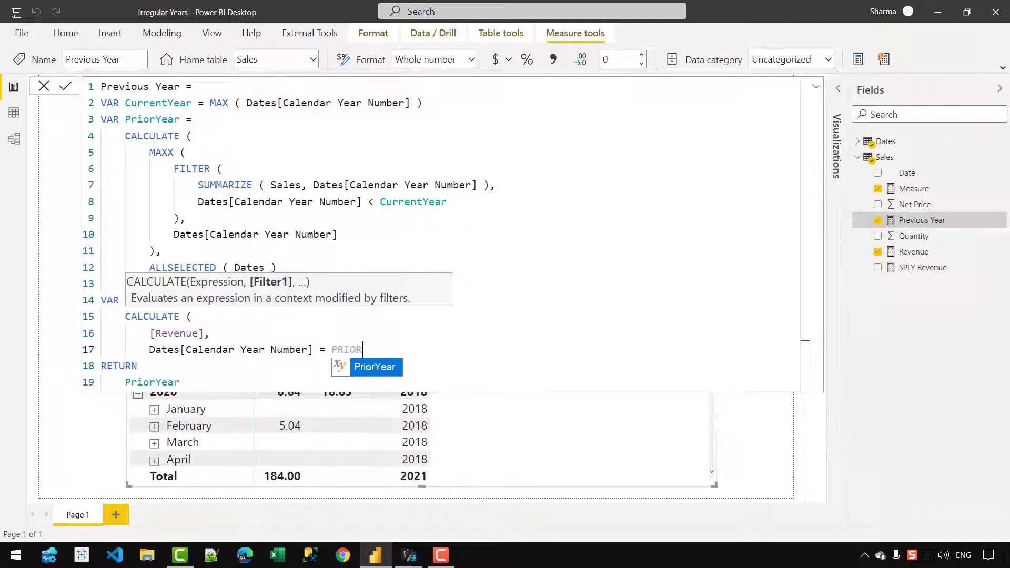
key("Tab")
key("Return")
type(")")
Return Result instead of PriorYear, commit the measure and review the revenue values in the matrix
key("ctrl+End")
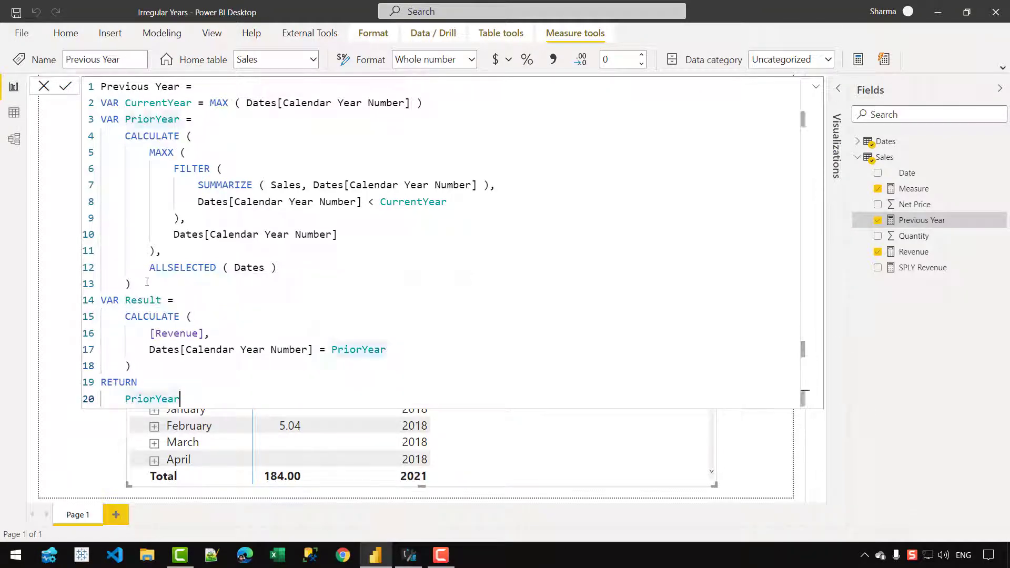
key("shift+Home")
type("Result")
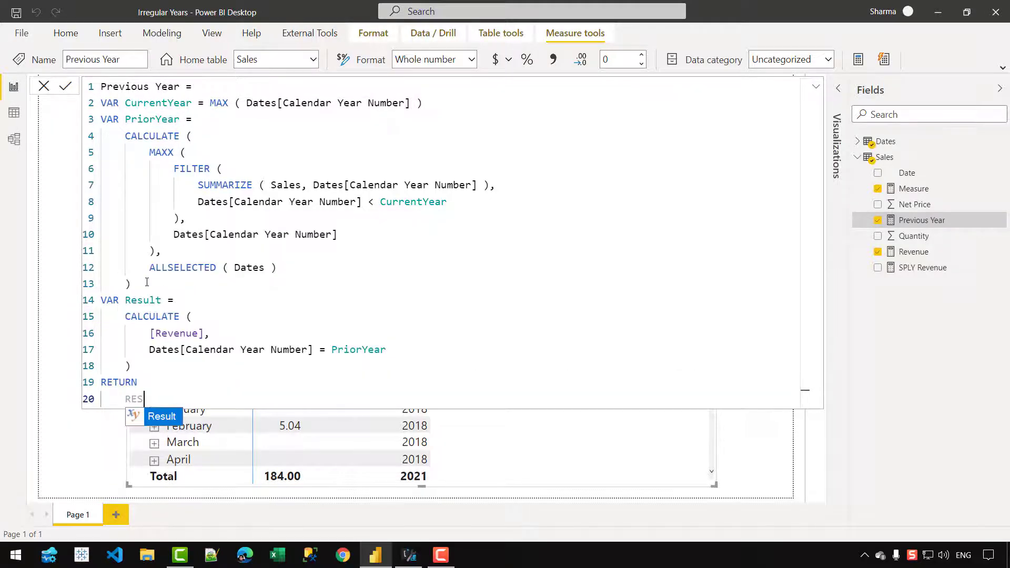
key("Return")
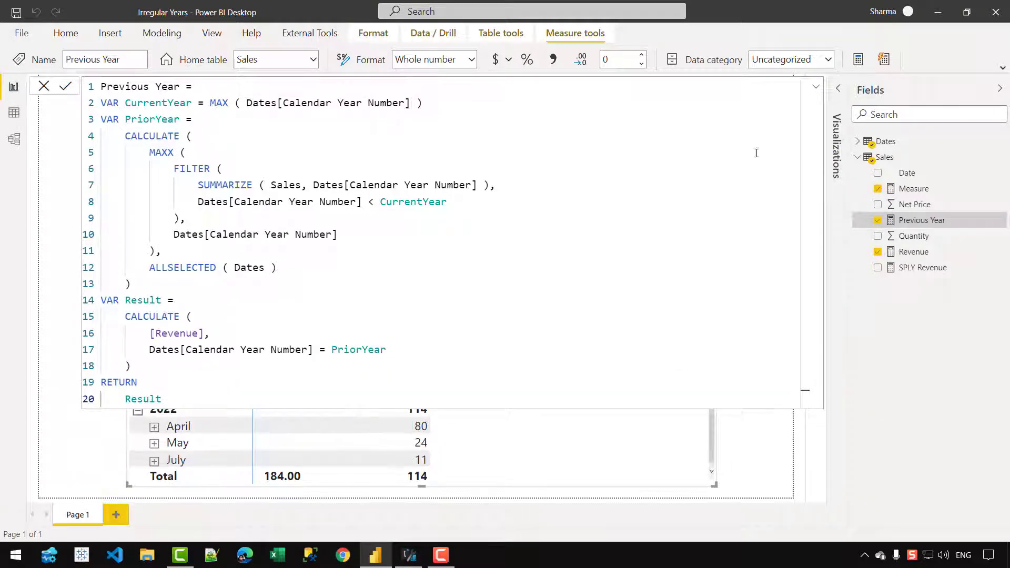
left_click(815, 90)
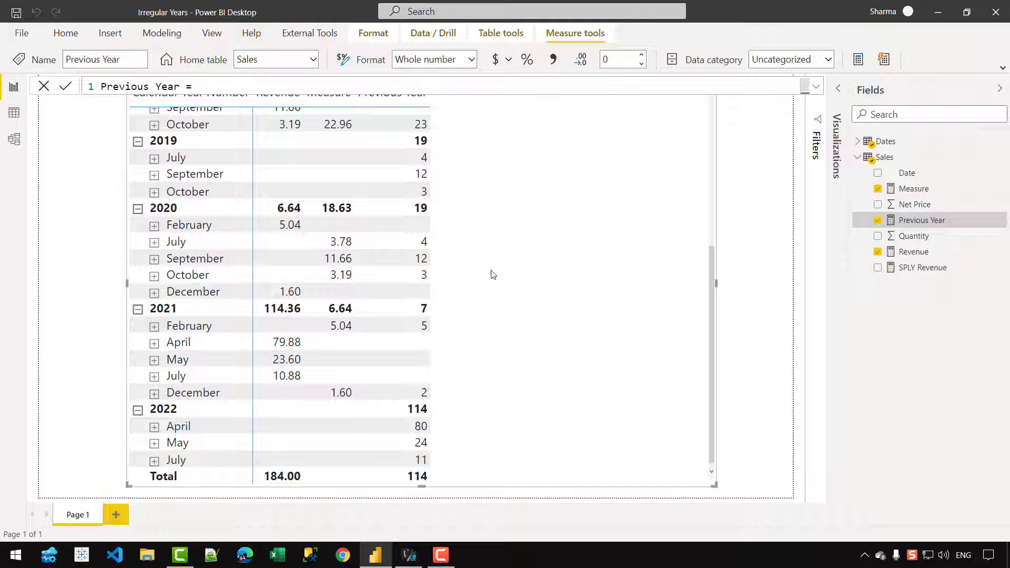
scroll(492, 272, "up", 5)
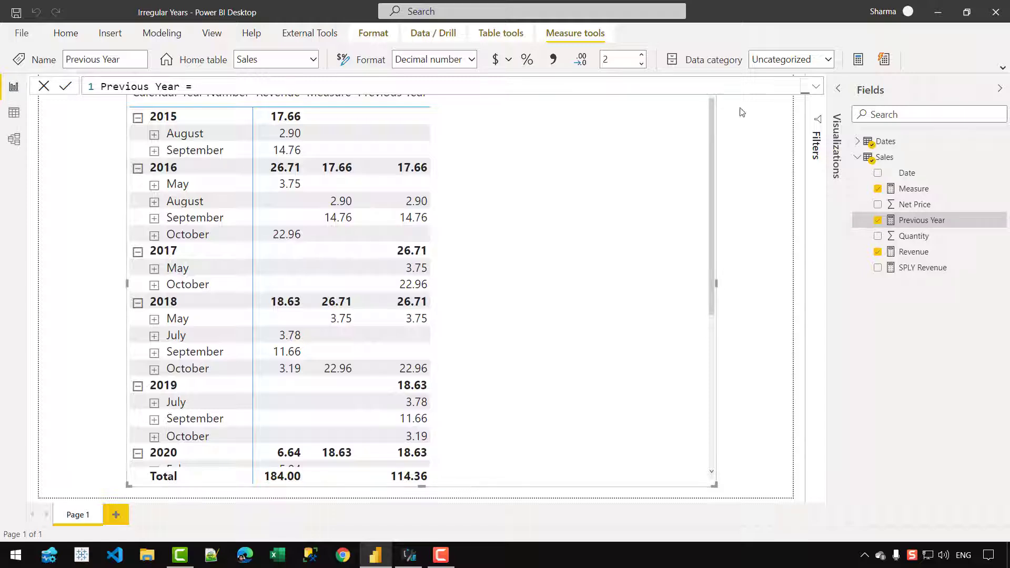
Reopen the Previous Year formula and declare a YearWithSales variable between the Result variable and RETURN
type("VAR CurrentYear = MAX ( Dates[Calendar Year Number] ) VAR PriorYear =     CALCULATE (         MAXX (             FILTER (                 SUMMARIZE ( Sales, Dates[Calendar Year Number] ),                 Dates[Calendar Year Number] < CurrentYear             ),             Dates[Calendar Year Number]         ),         ALLSELECTED ( Dates )     ) VAR Result =     CALCULATE (         [Revenue],         Dates[Calendar Year Number] = PriorYear     ) RETURN     Result")
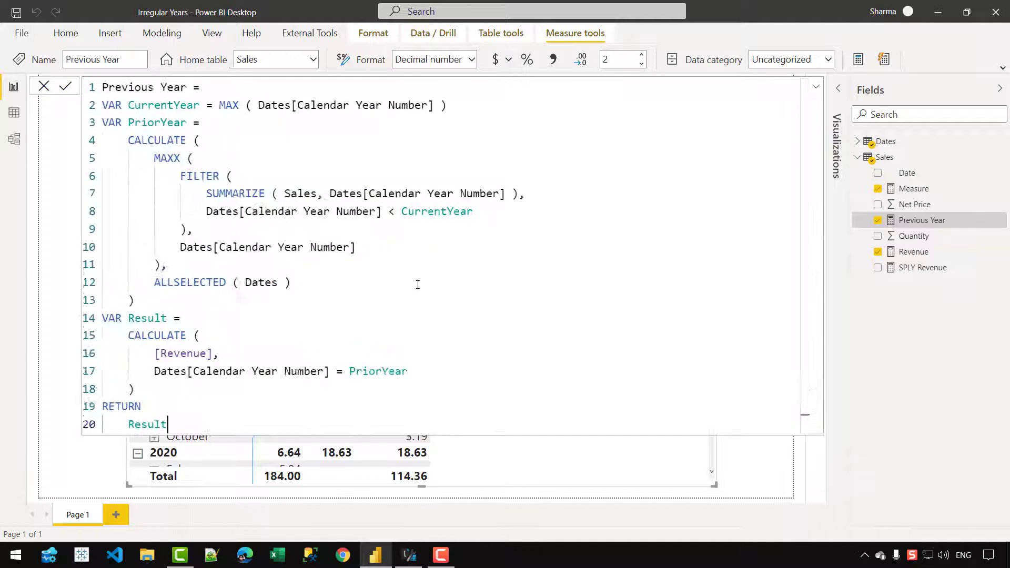
scroll(239, 412, "up", 2)
left_click(238, 412)
left_click(235, 421)
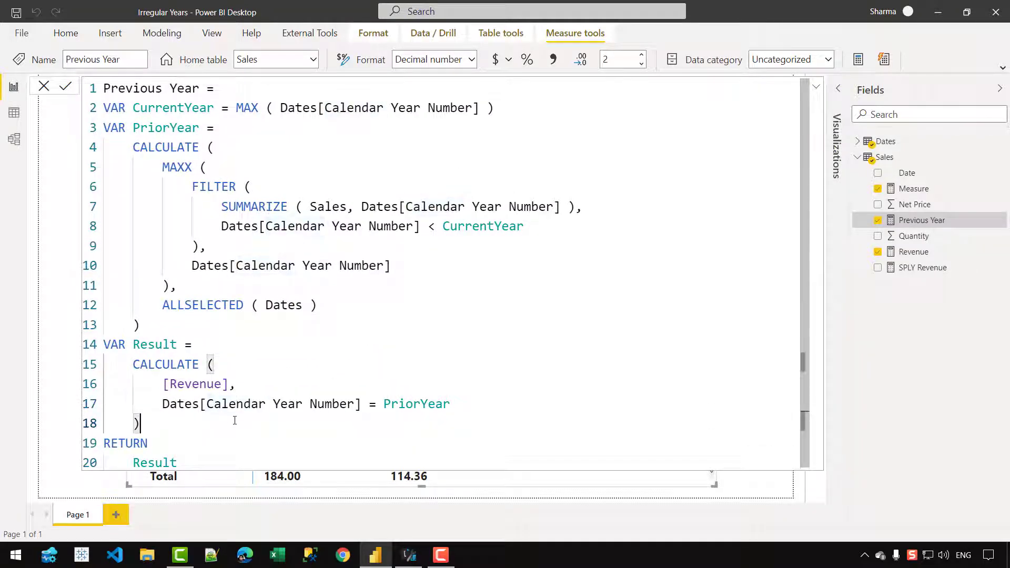
key("Return")
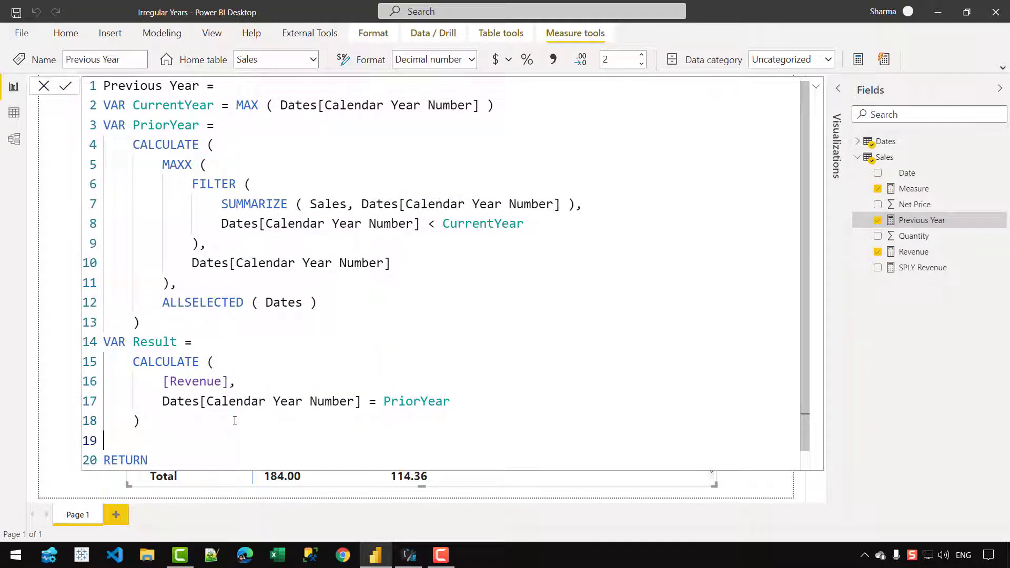
type("VAR YearW")
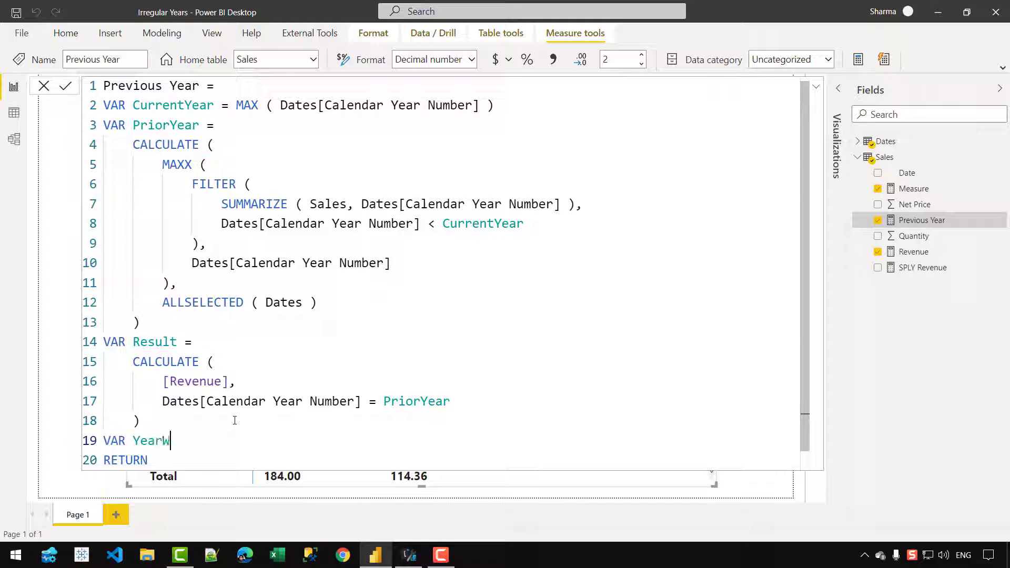
type("ithSales =")
key("Return")
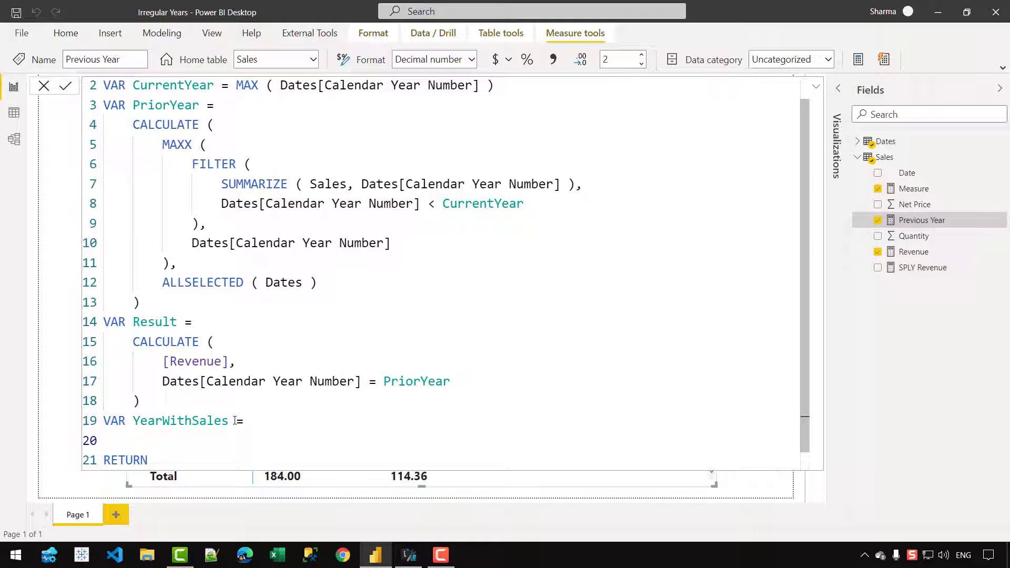
Start a CALCULATETABLE in YearWithSales and copy SUMMARIZE ( Sales, Dates[Calendar Year Number] ) from PriorYear as its table argument
key("Tab")
type("calc")
key("Down")
key("Tab")
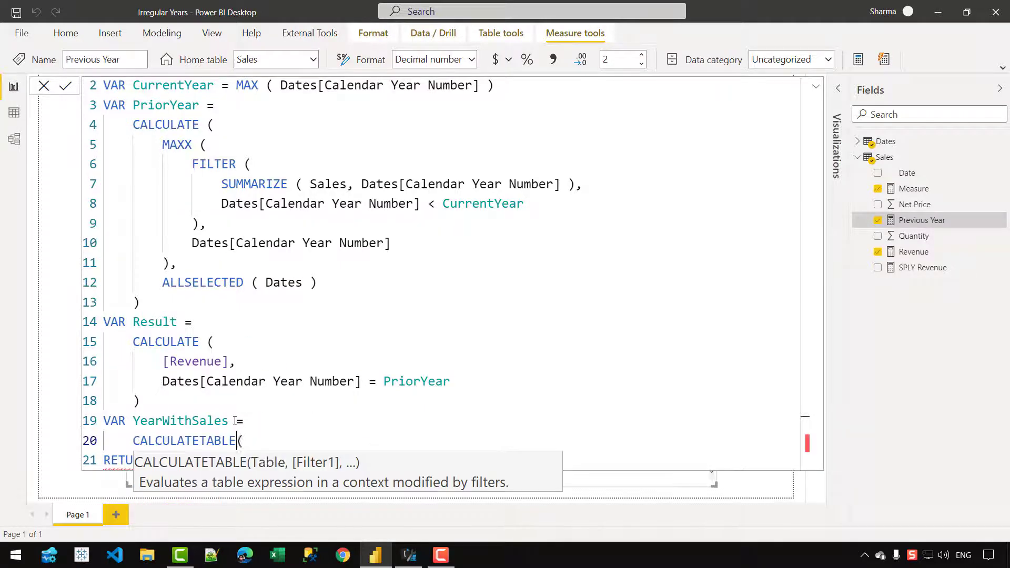
type("(")
key("Return")
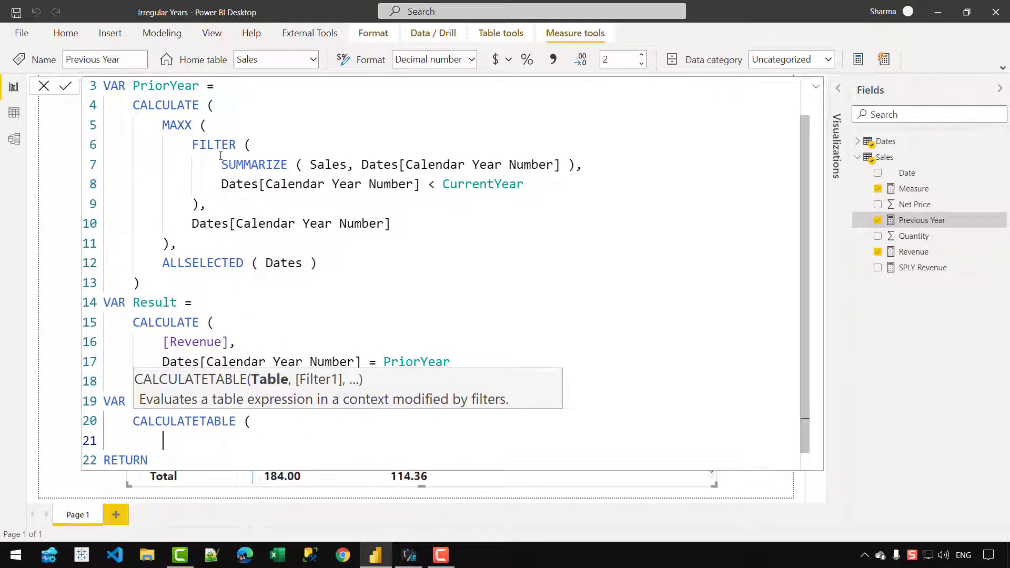
left_click_drag(221, 165, 576, 164)
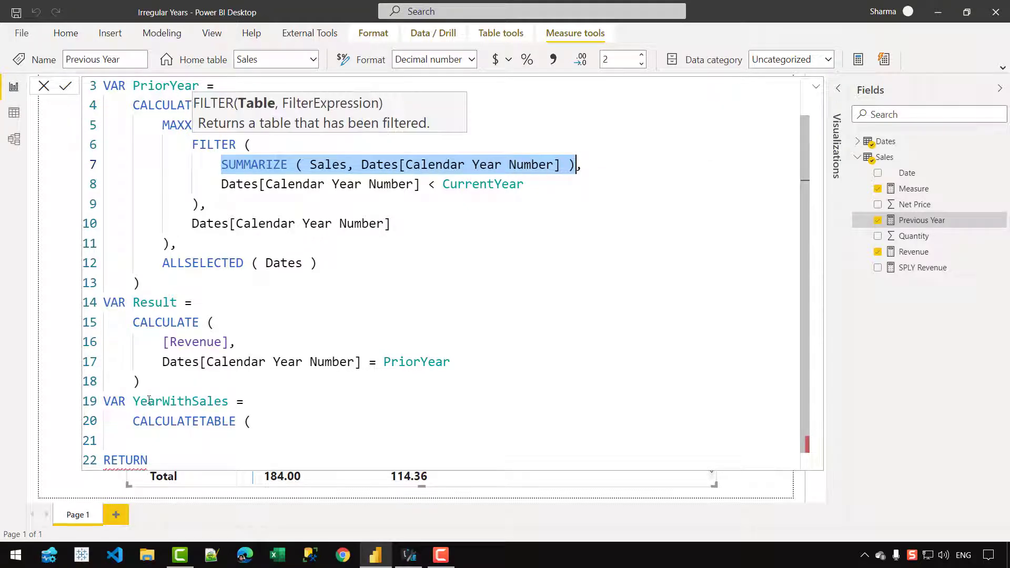
key("ctrl+c")
left_click(175, 441)
key("ctrl+v")
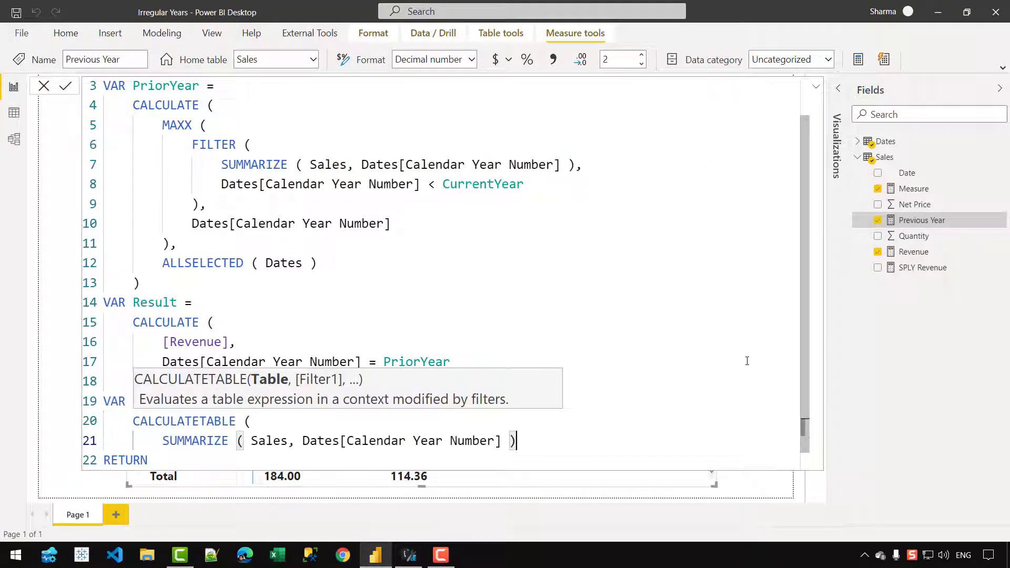
Add ALLSELECTED ( Dates ) as the filter of the YearWithSales table and close the CALCULATETABLE
type(",")
key("Return")
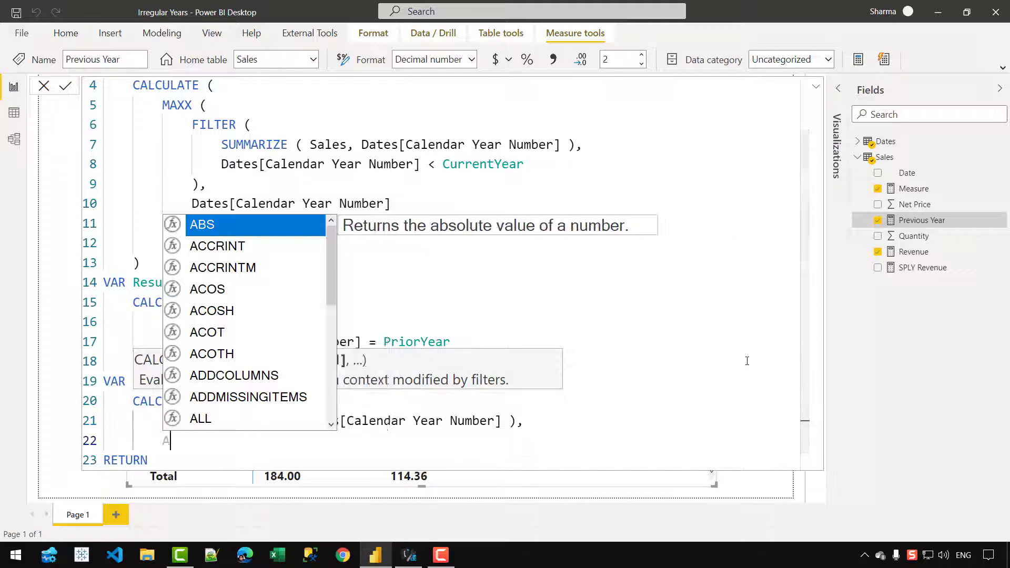
type("ALLSE")
key("Tab")
type("( Dates")
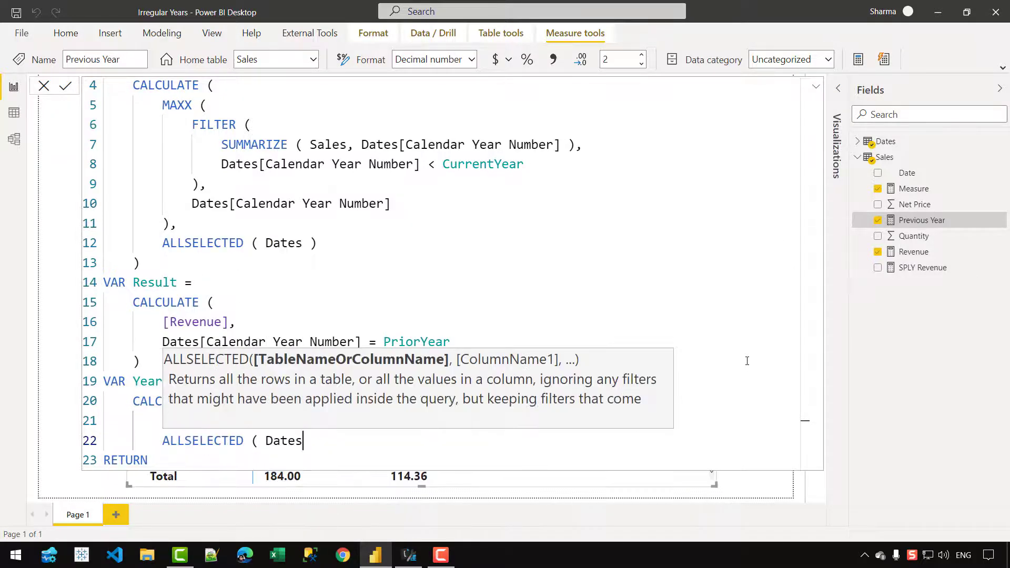
type(" )")
key("Return")
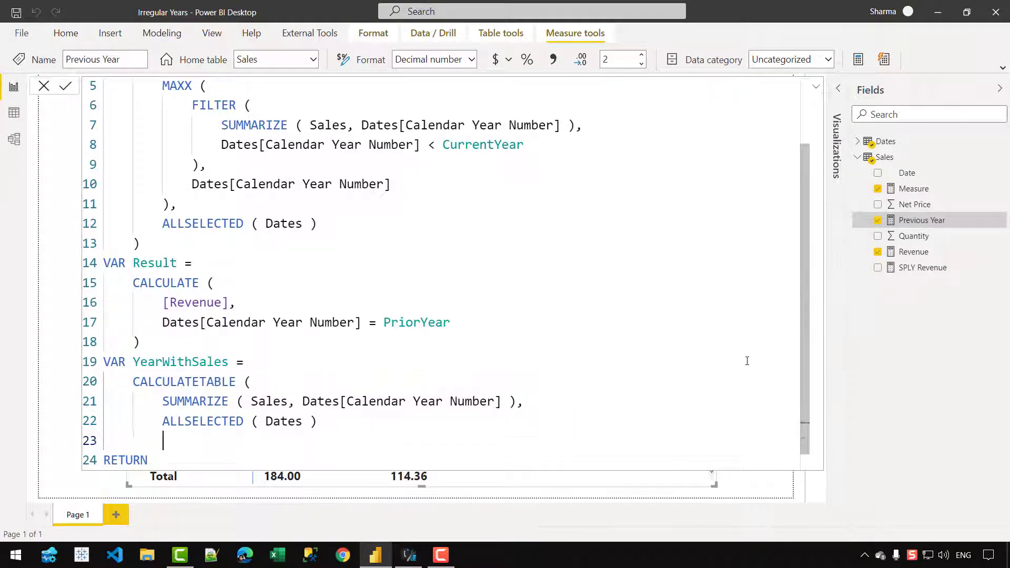
type(")")
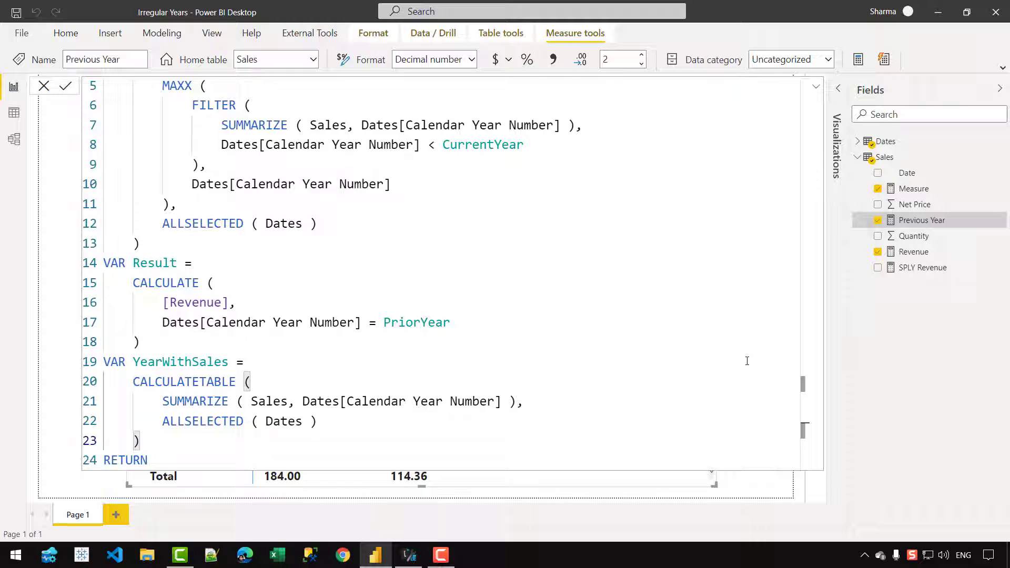
Replace the returned Result with IF ( CurrentYear IN YearWithSales, Result ) and commit the Previous Year measure
key("Return")
type("Result")
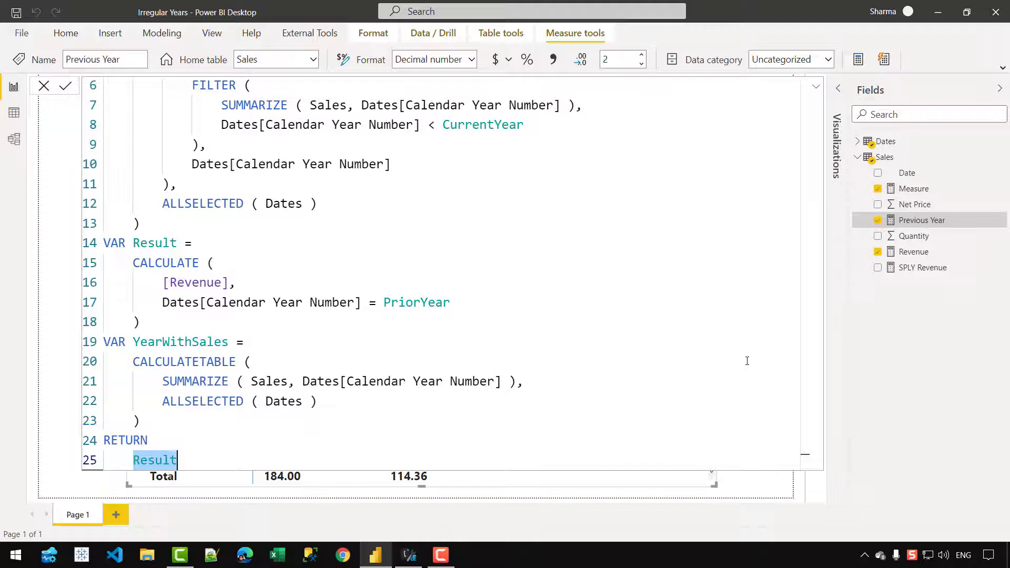
type("IF ( Current")
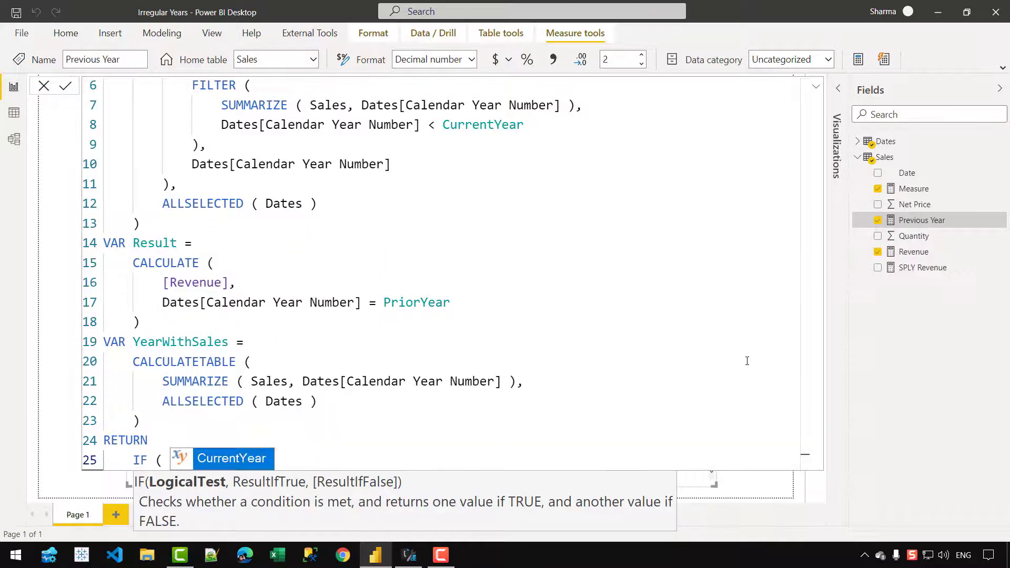
key("Tab")
type("IN YearW")
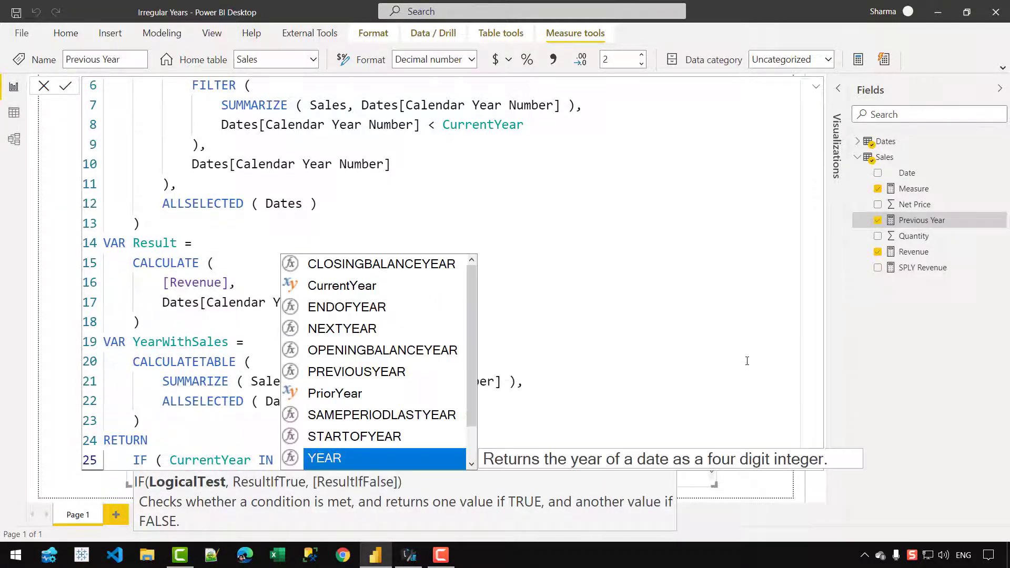
key("Tab")
type(", R")
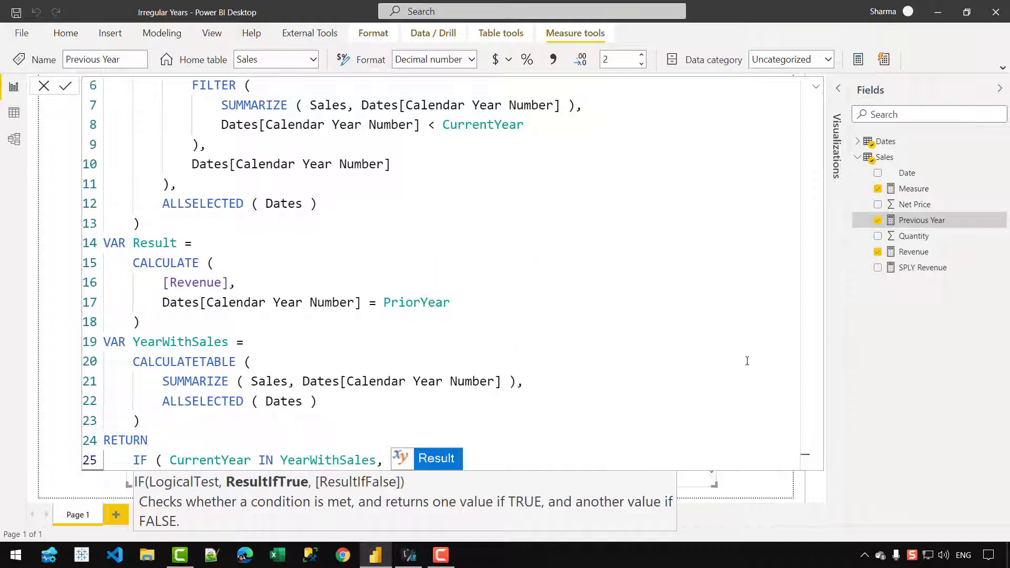
key("Tab")
type(")")
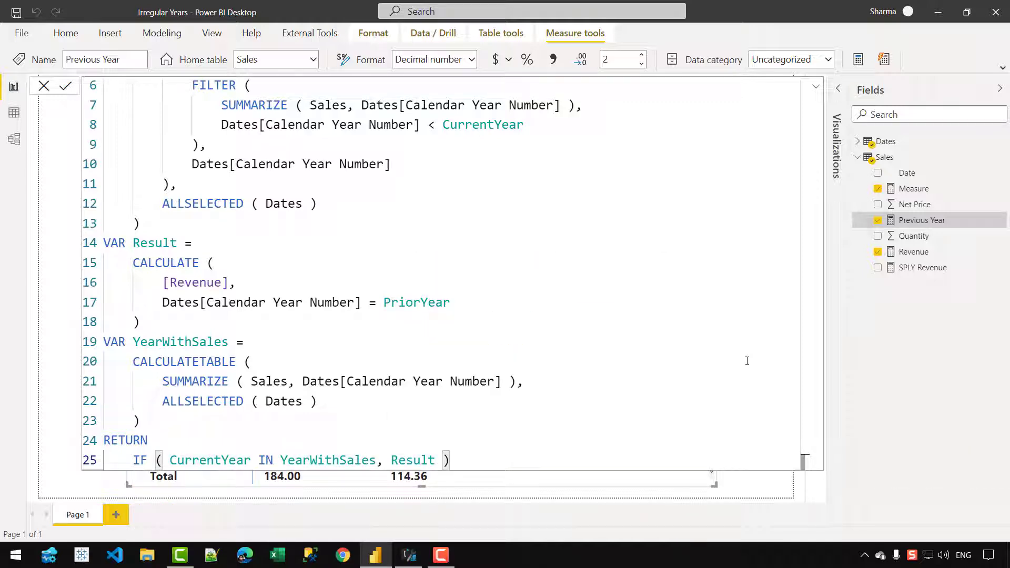
key("Return")
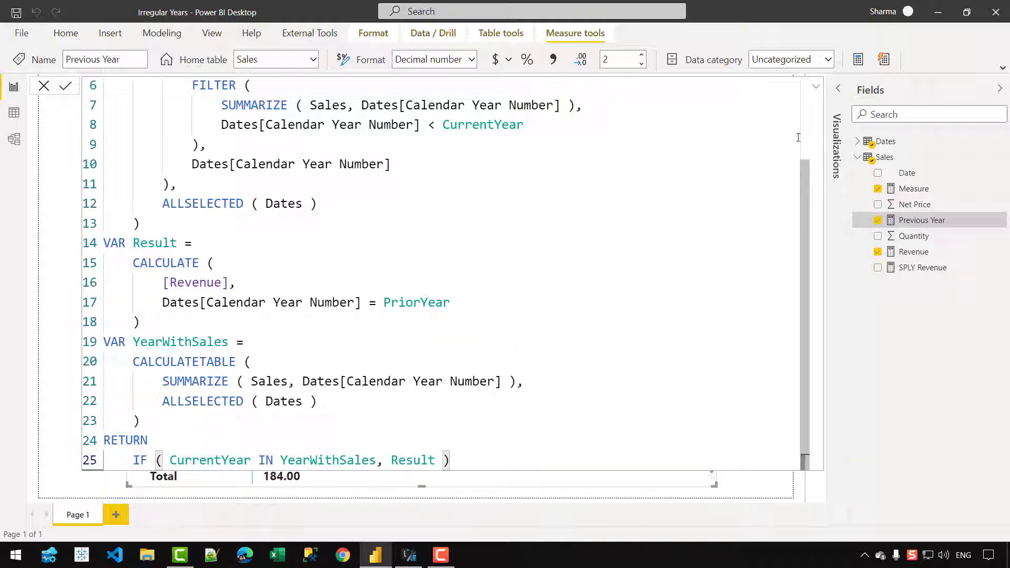
Collapse the formula editor, compare the Measure and Previous Year columns in the matrix across all years, and deselect the visual
left_click(816, 86)
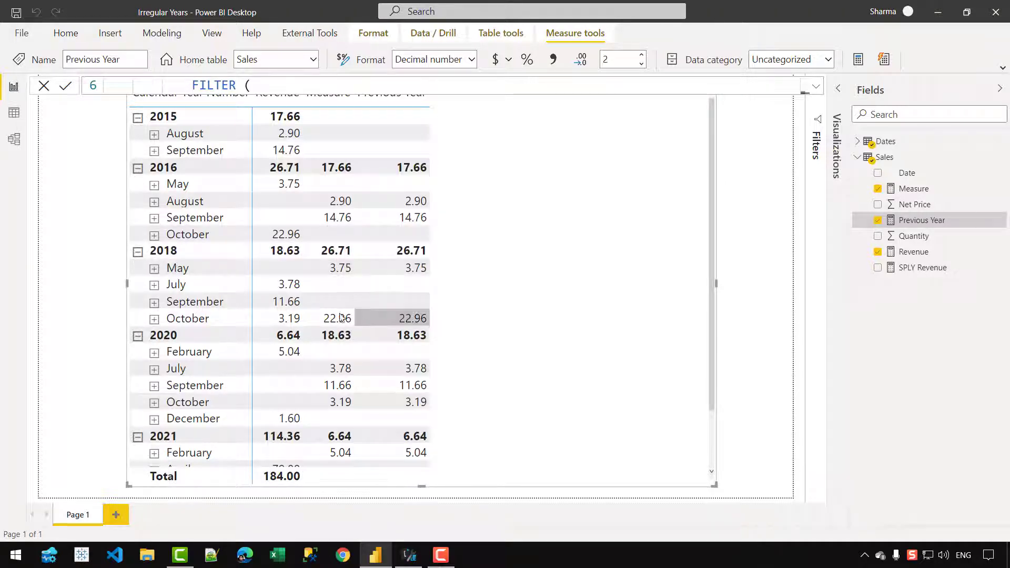
left_click(958, 206)
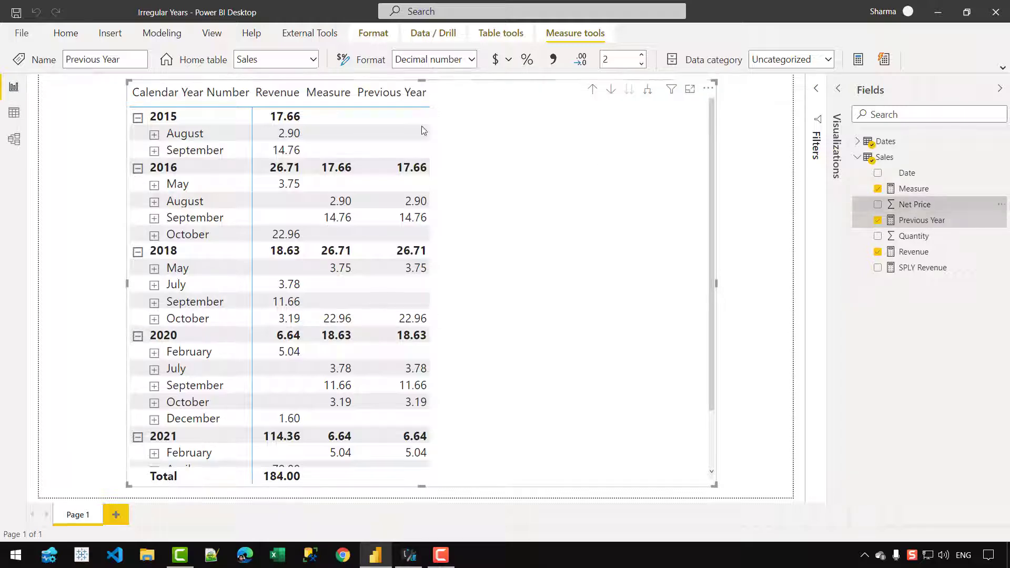
scroll(342, 295, "down", 1)
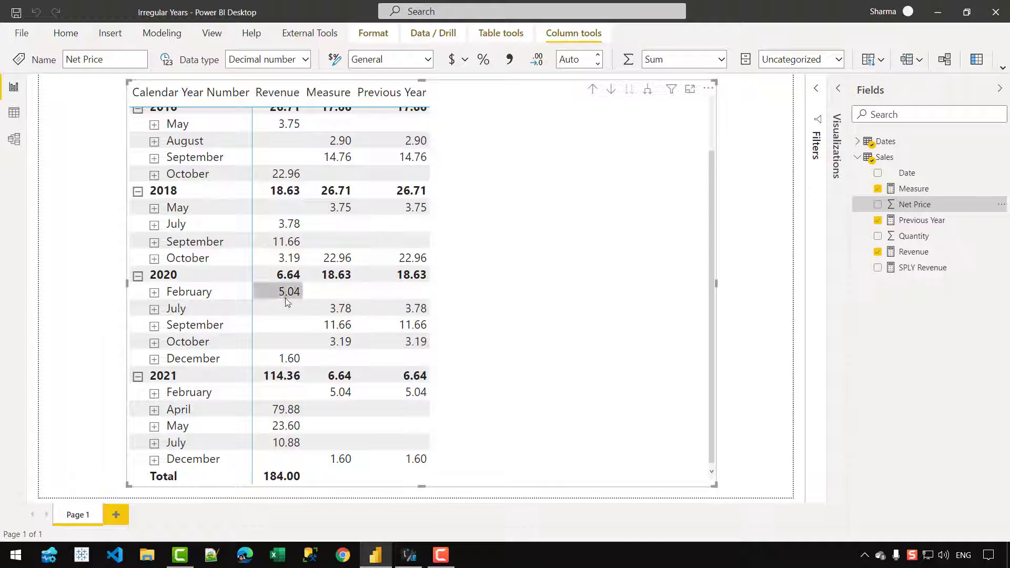
key("Escape")
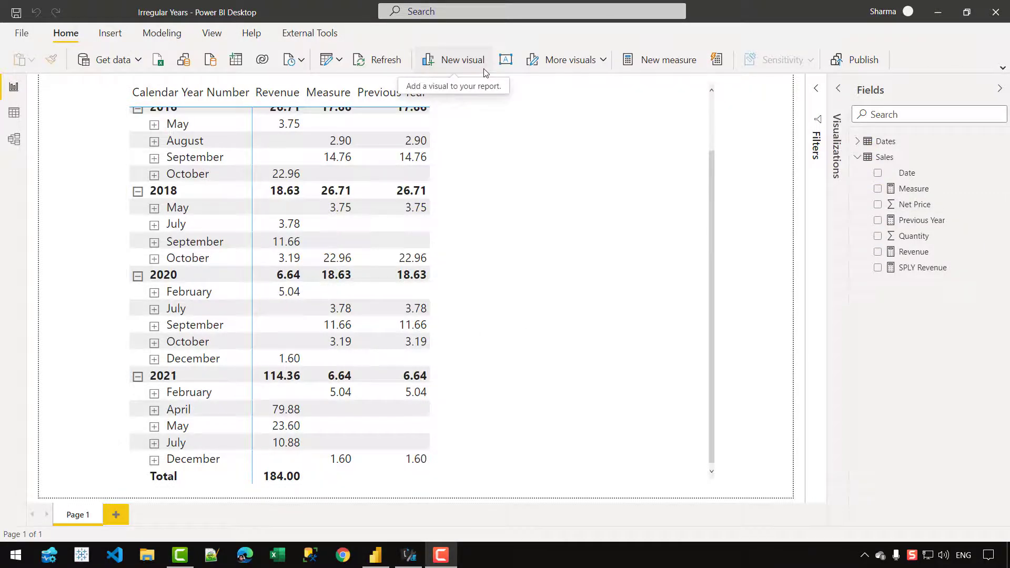